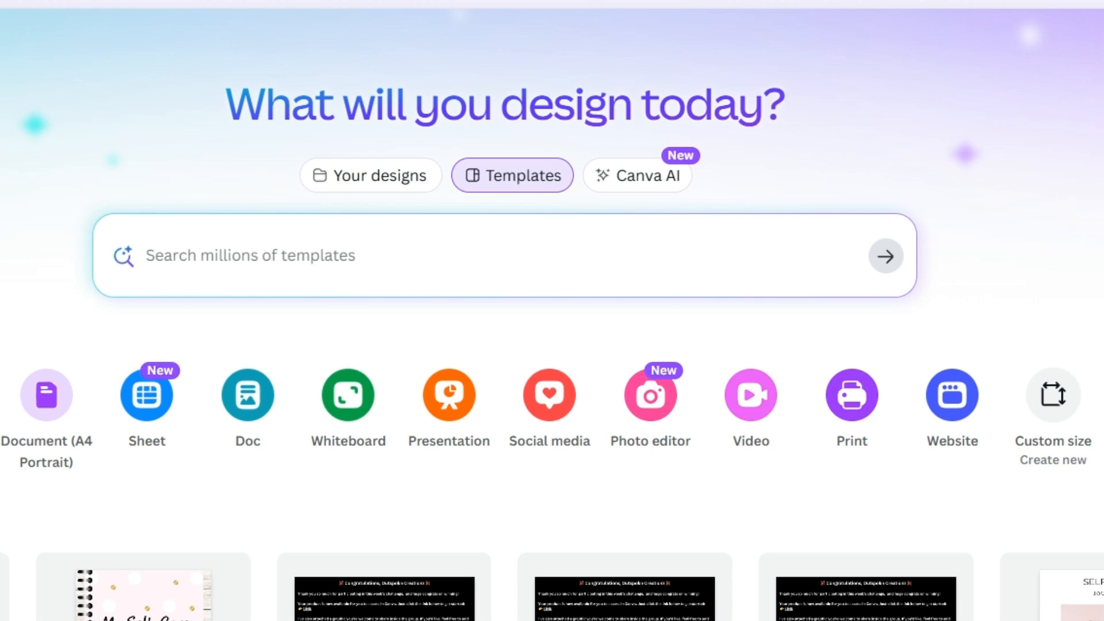
Create a 12 × 12 in custom-size design and place the uploaded "My Hero Is Now My Angel" graphic on it
left_click(1054, 396)
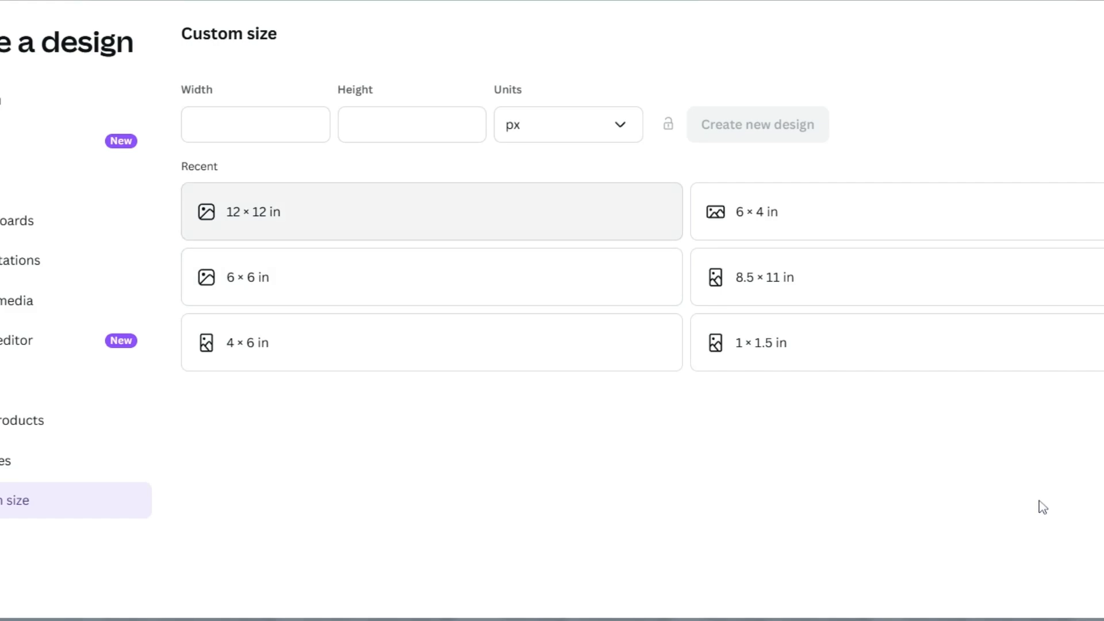
left_click(339, 217)
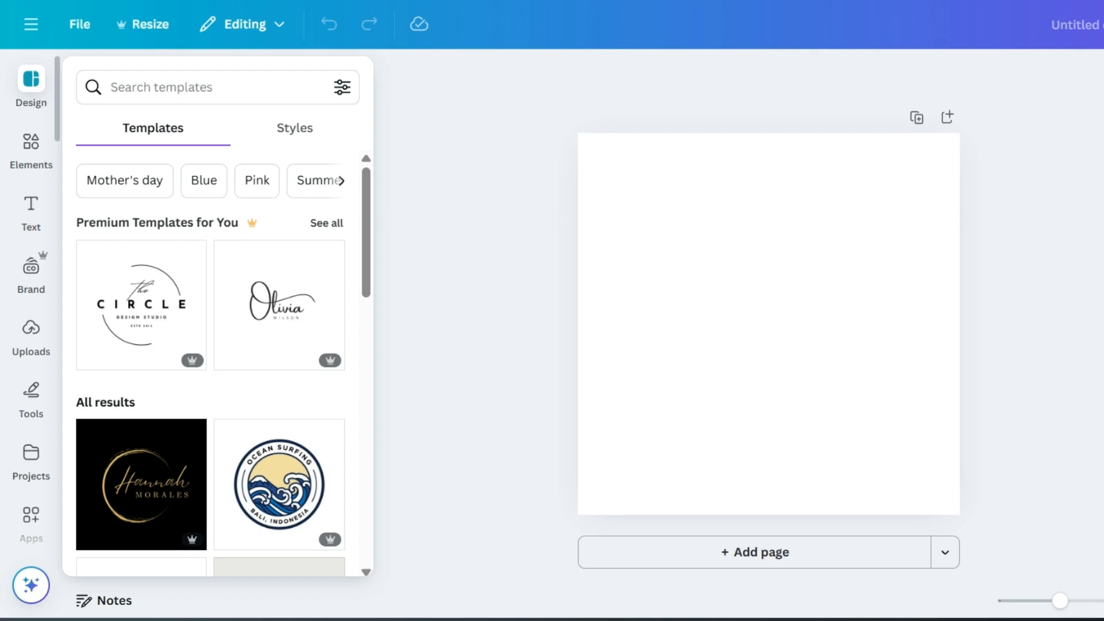
left_click(29, 344)
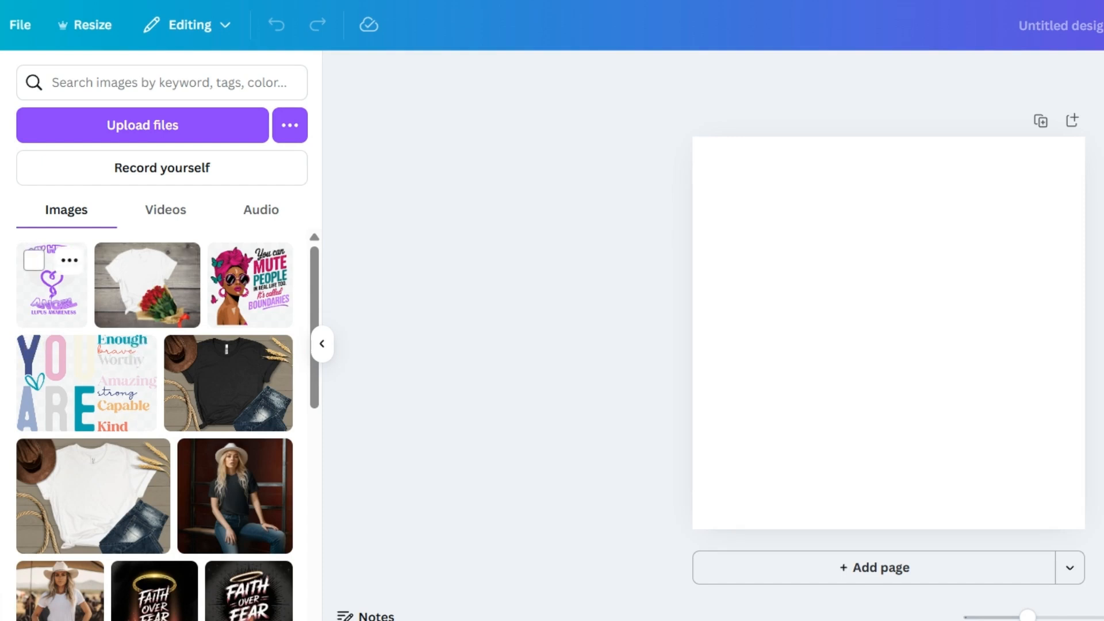
left_click(51, 284)
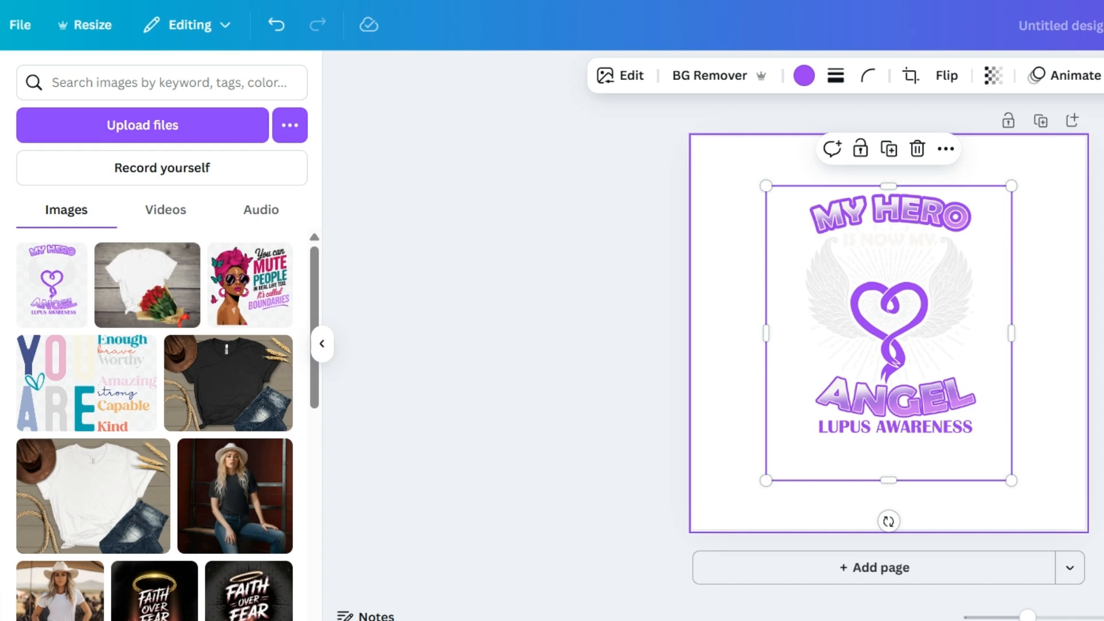
Set the page background to black from the 2025 Digi Sis brand colors
left_click(804, 75)
left_click(737, 198)
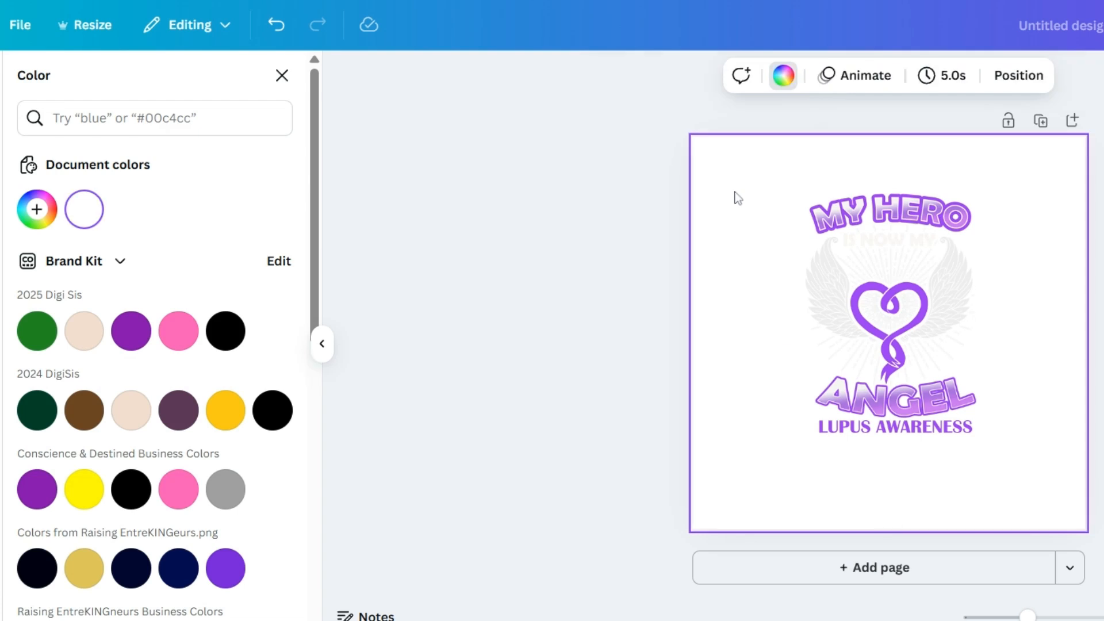
left_click(225, 331)
Enlarge the lupus awareness graphic to nearly fill the page and center it
left_click(974, 437)
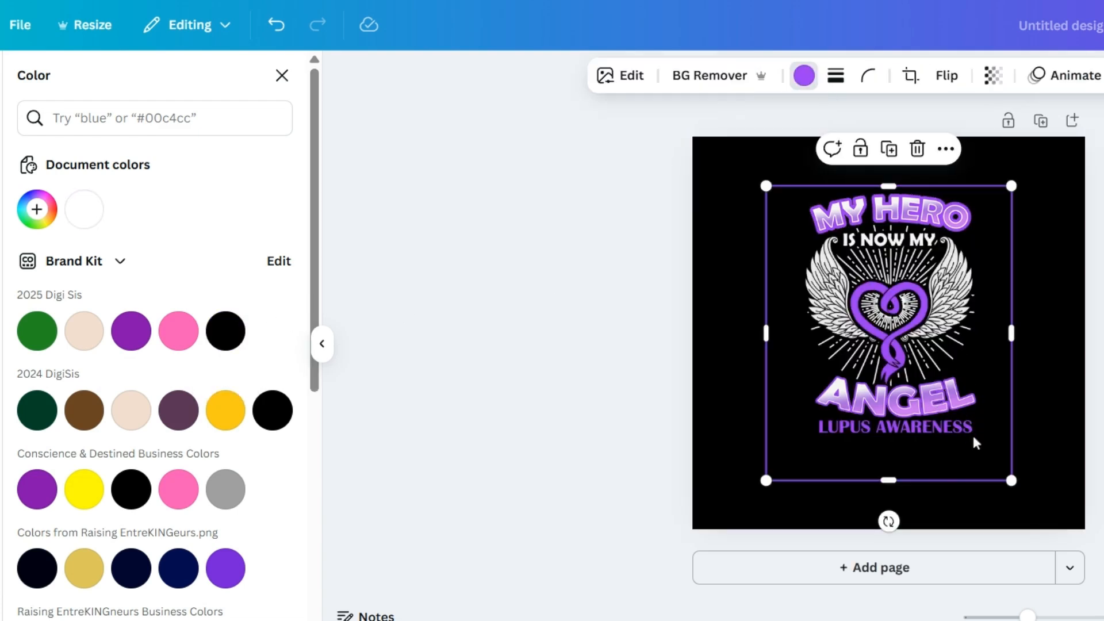
left_click_drag(1011, 480, 1097, 583)
left_click_drag(999, 459, 906, 404)
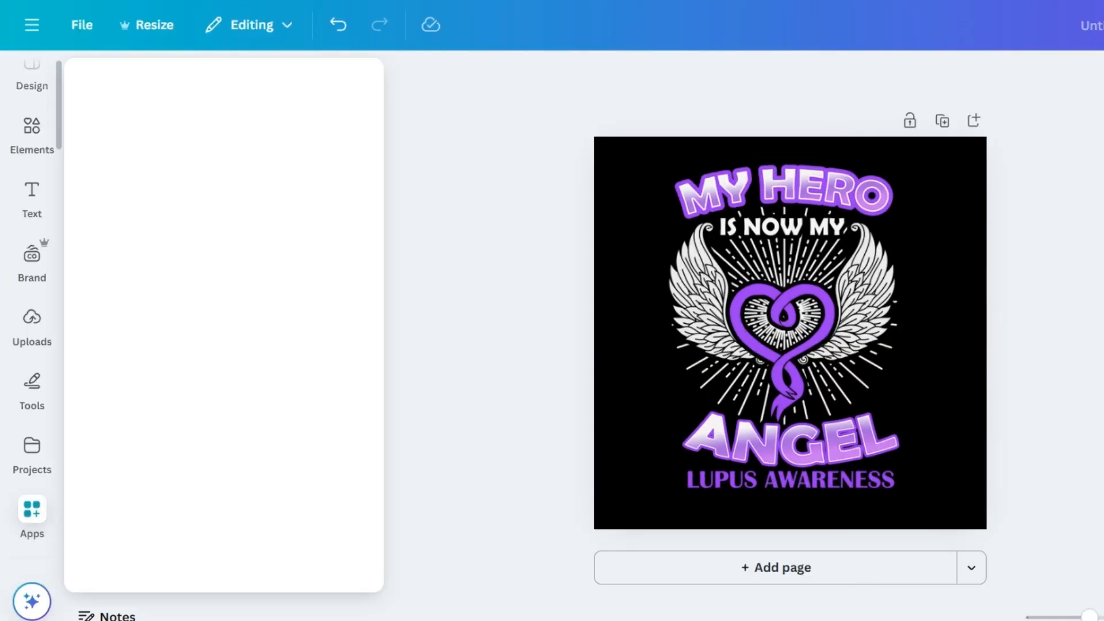
Search the available apps for "MOCKUPS" and open the Mockups app
left_click(33, 519)
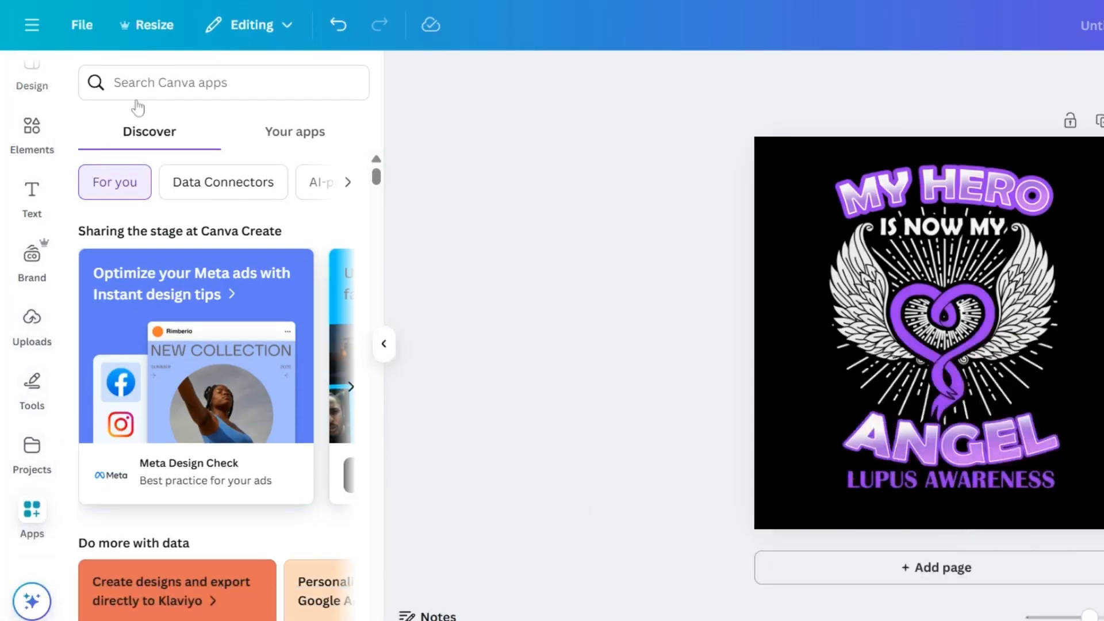
type("MOKC")
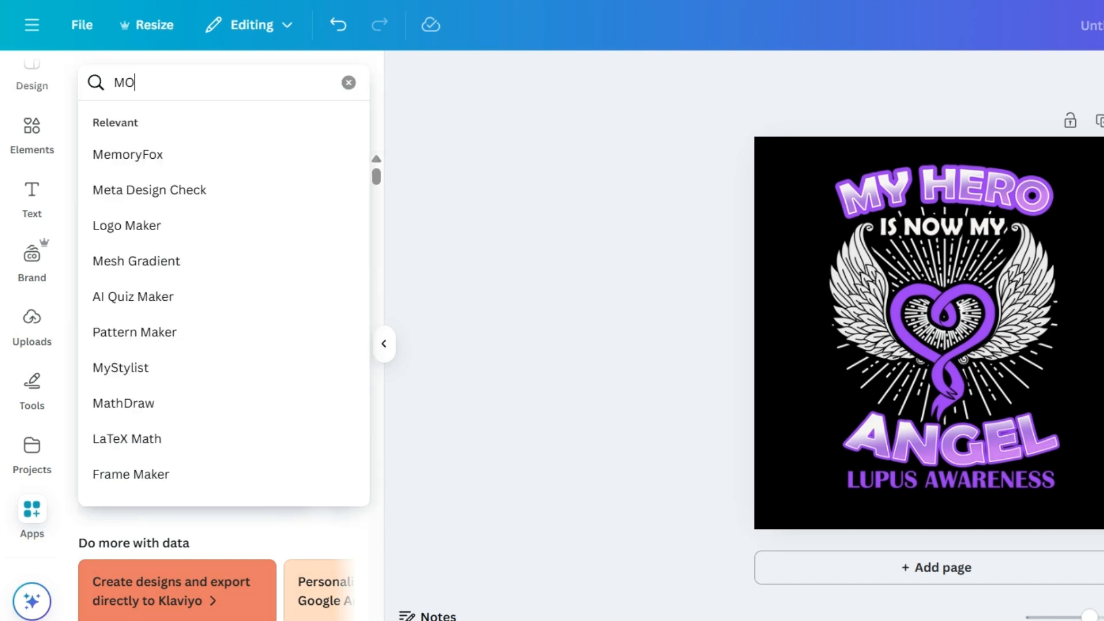
key("BackSpace")
type("CKUPS")
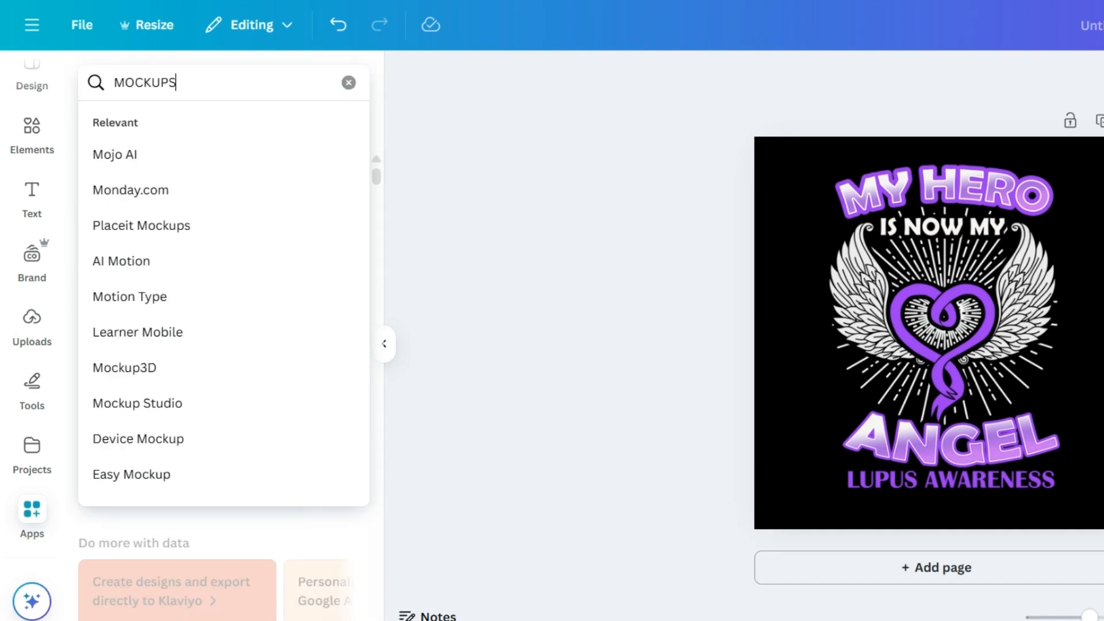
key("Return")
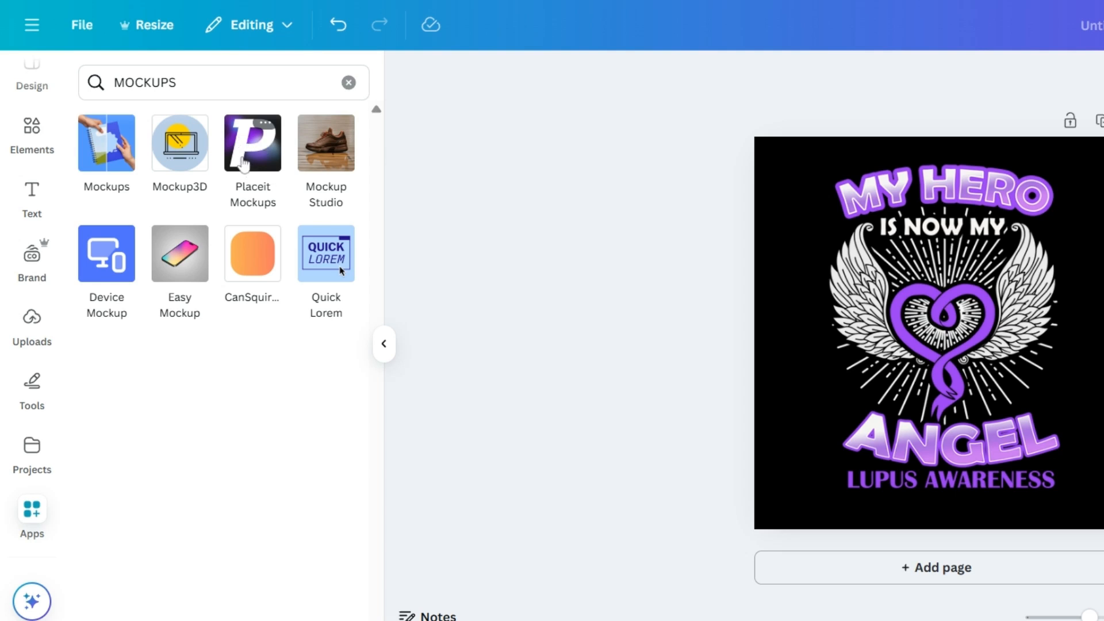
left_click(95, 156)
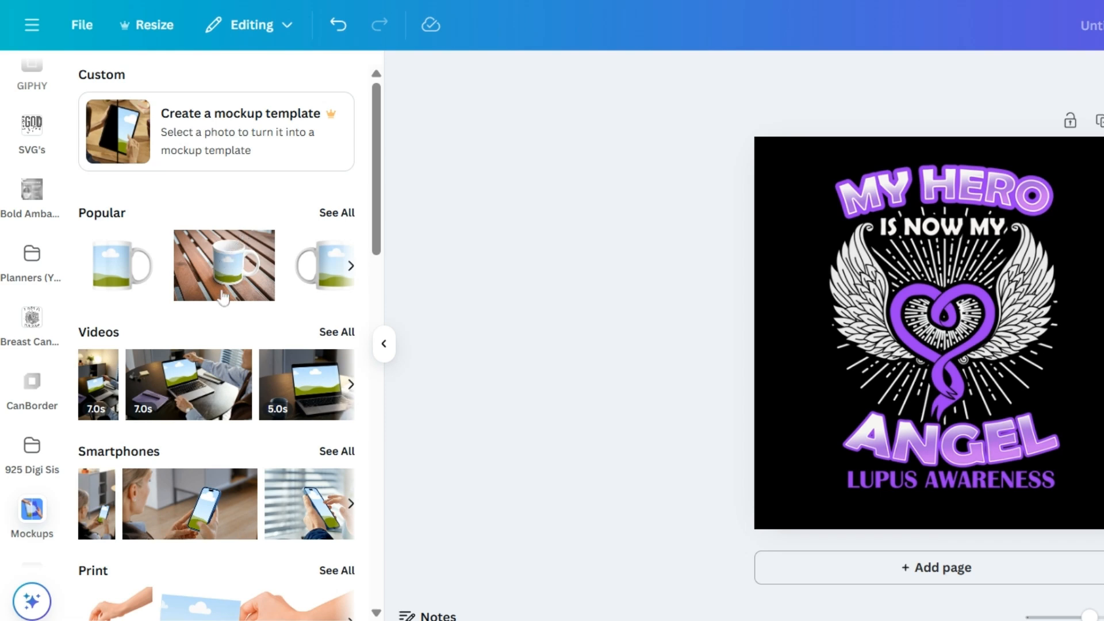
Add a second page and show all mockups in the Apparel category
scroll(224, 293, "down", 2)
scroll(196, 287, "down", 2)
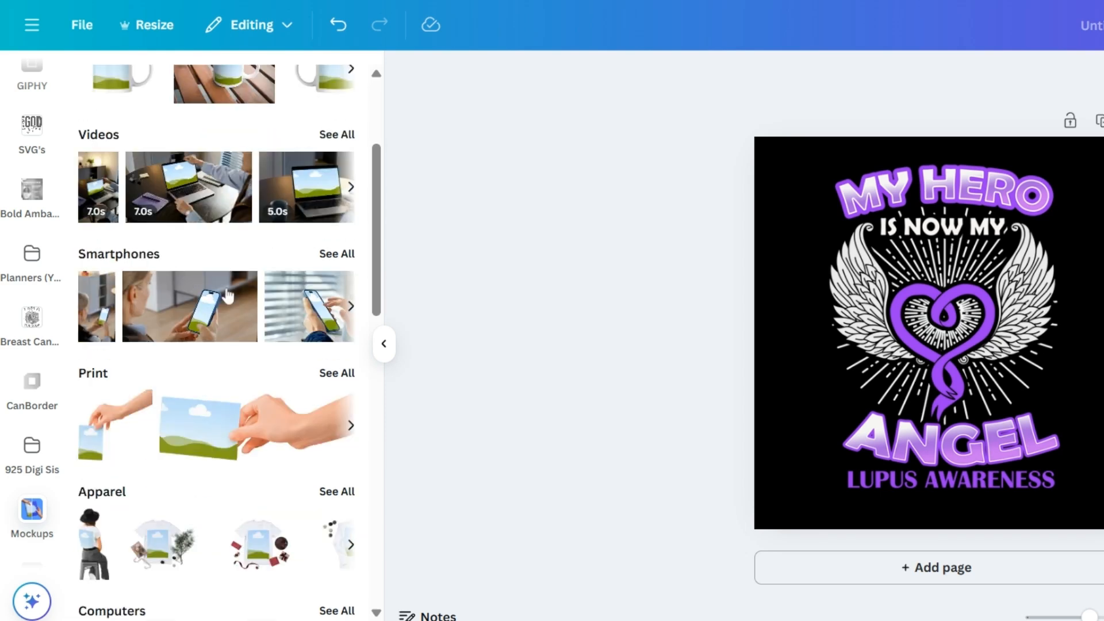
scroll(230, 412, "down", 2)
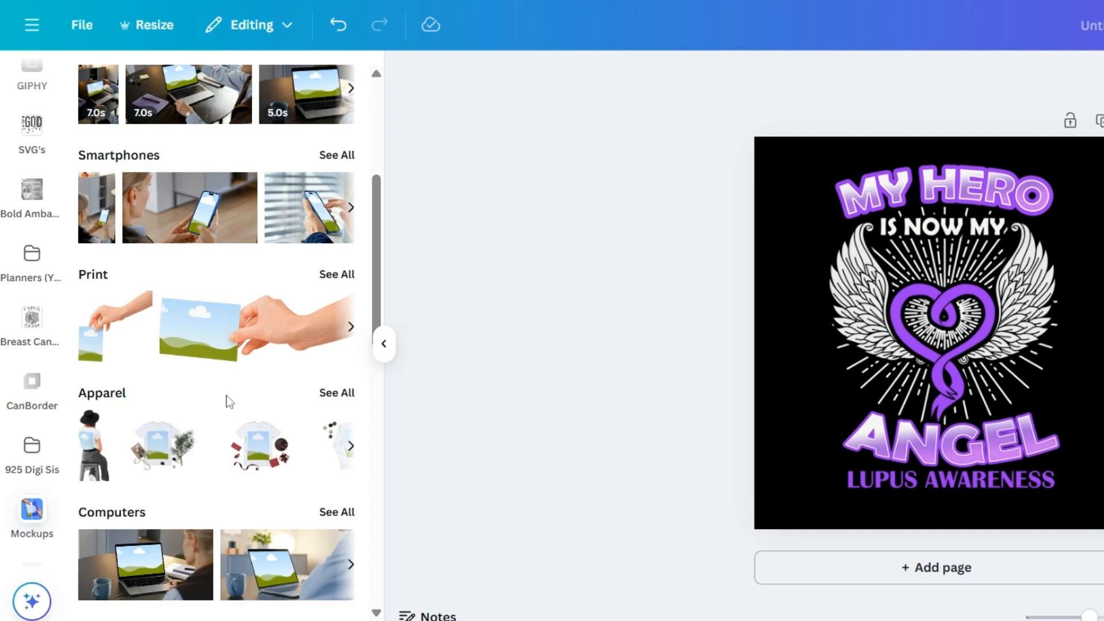
scroll(228, 399, "down", 2)
scroll(222, 355, "down", 2)
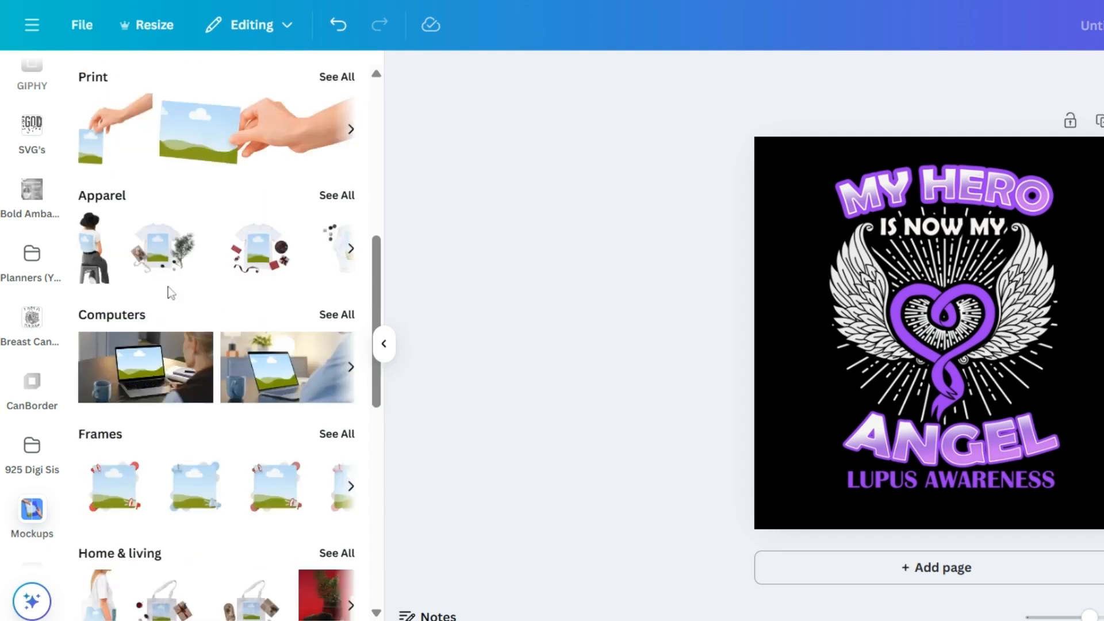
left_click(881, 580)
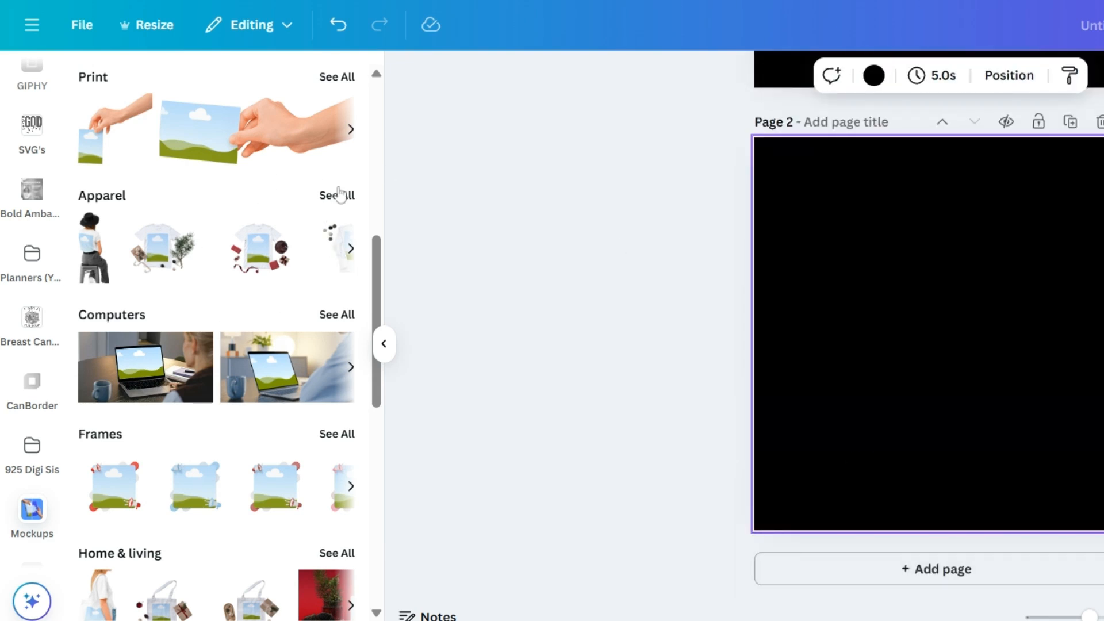
left_click(337, 195)
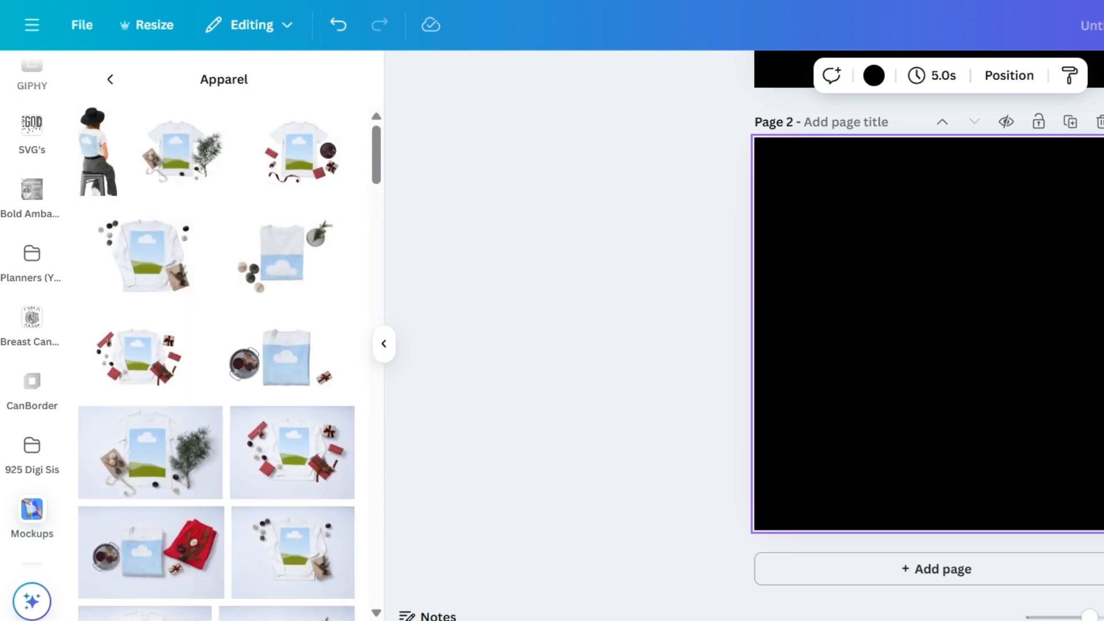
Insert the apparel mockup of a woman in a white T-shirt beside a flower vase onto page 2
scroll(223, 263, "down", 2)
scroll(223, 263, "down", 6)
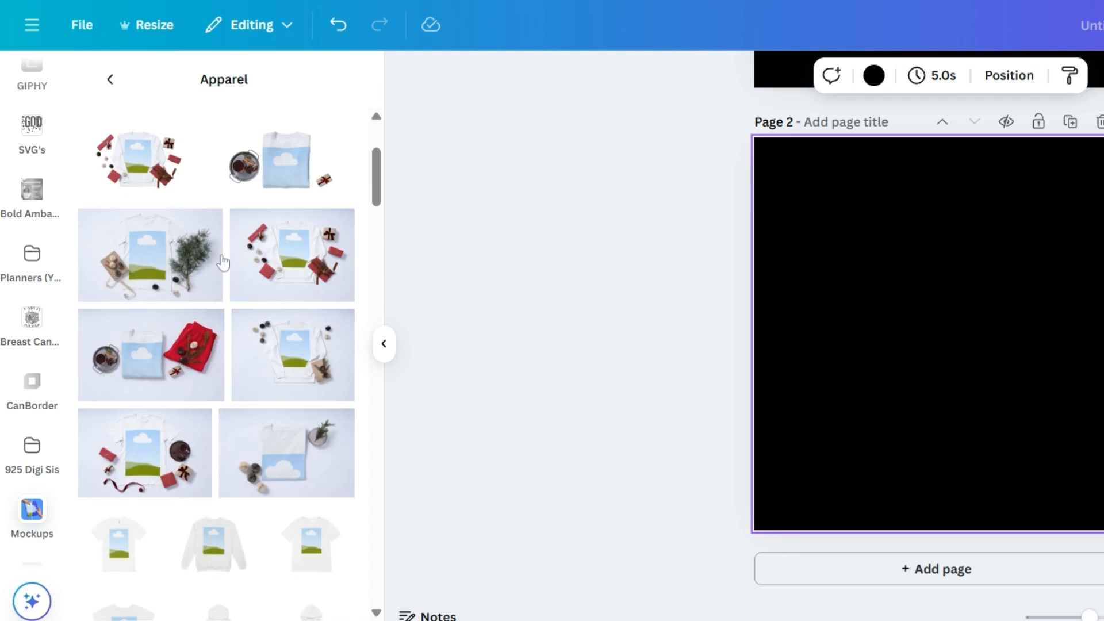
scroll(223, 263, "down", 2)
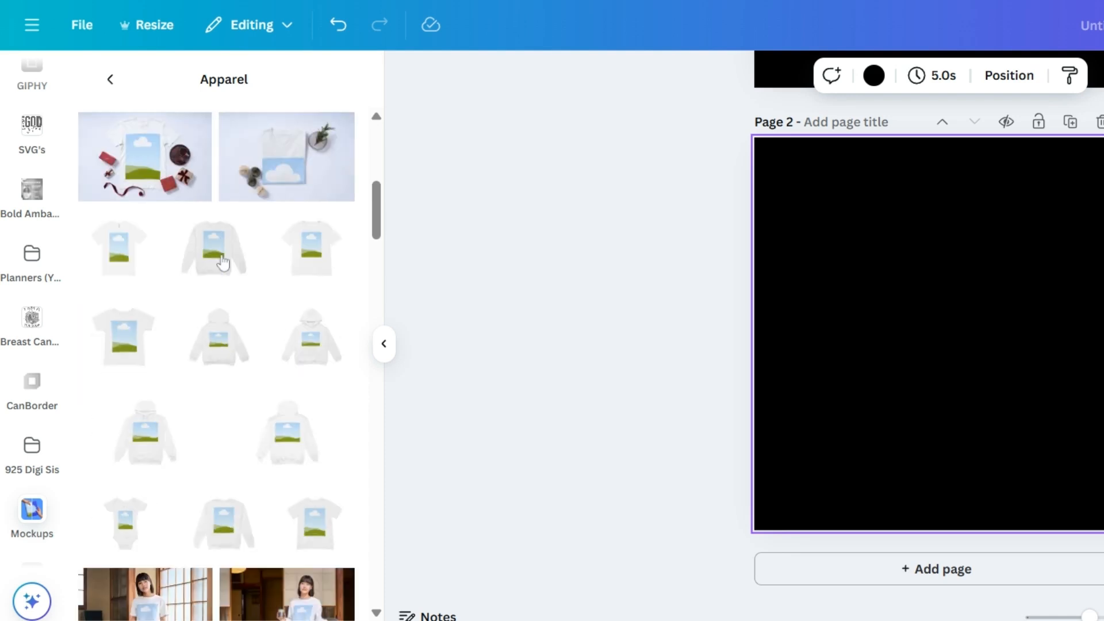
scroll(223, 263, "down", 2)
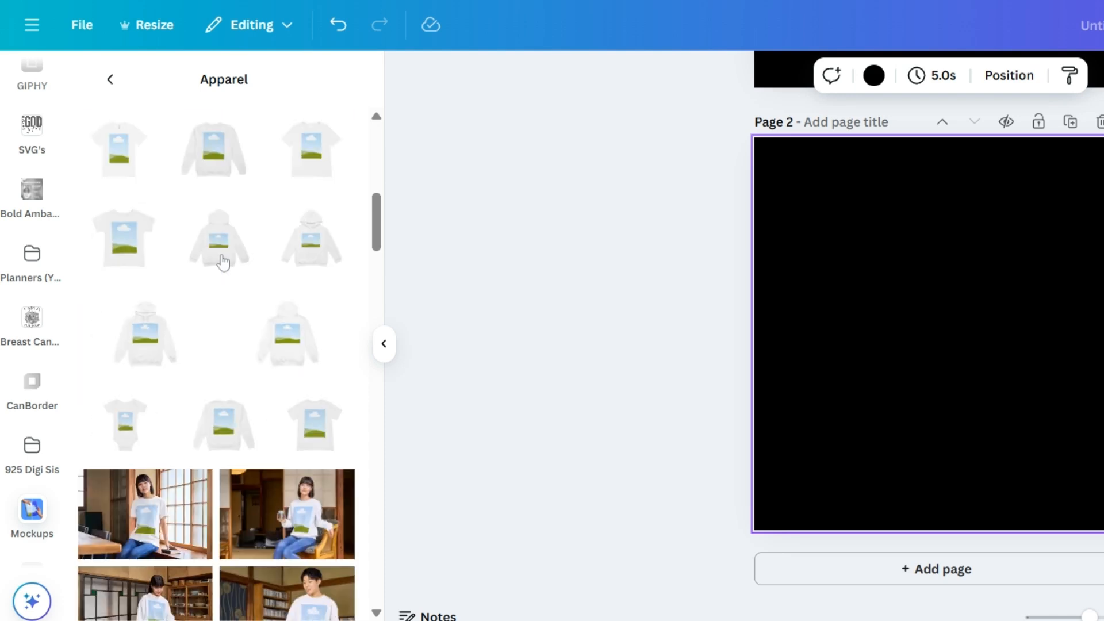
scroll(223, 262, "down", 2)
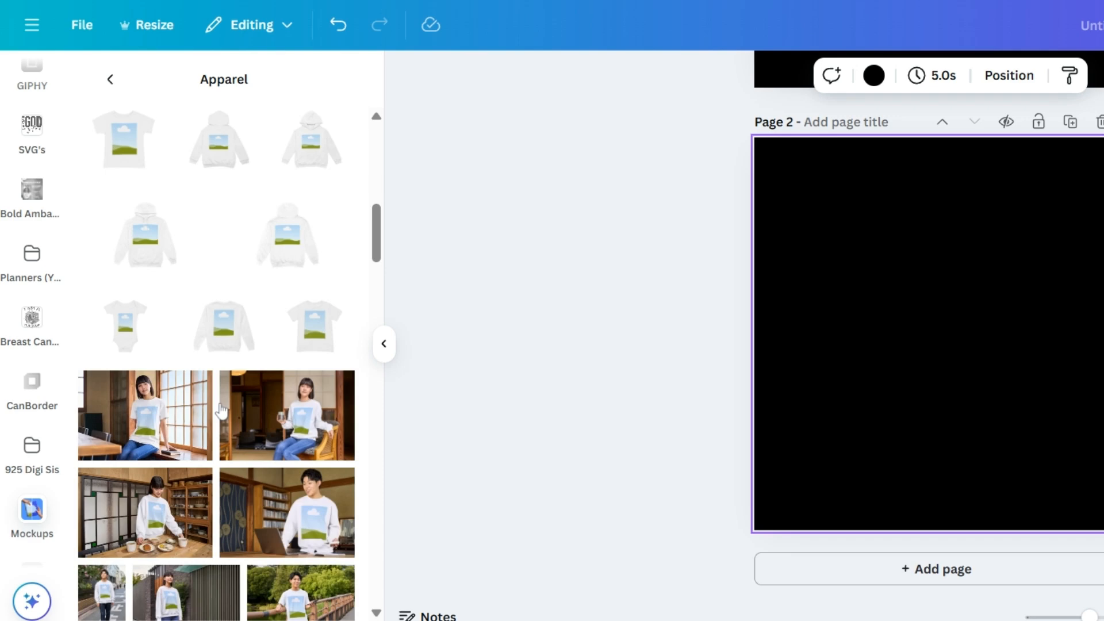
scroll(221, 411, "down", 4)
scroll(145, 355, "down", 4)
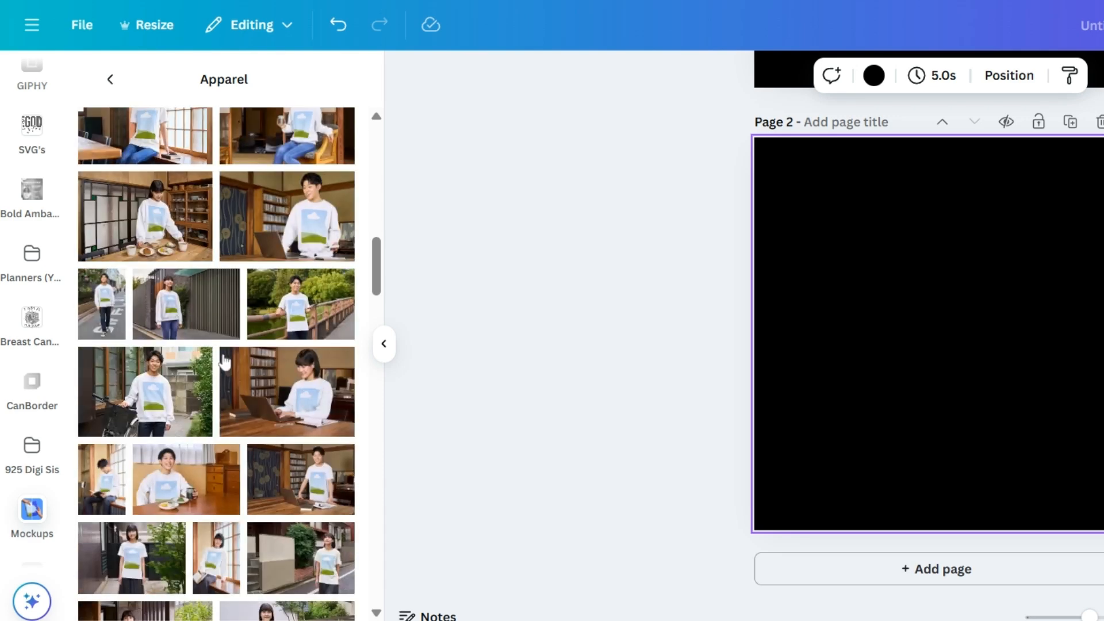
scroll(226, 380, "down", 8)
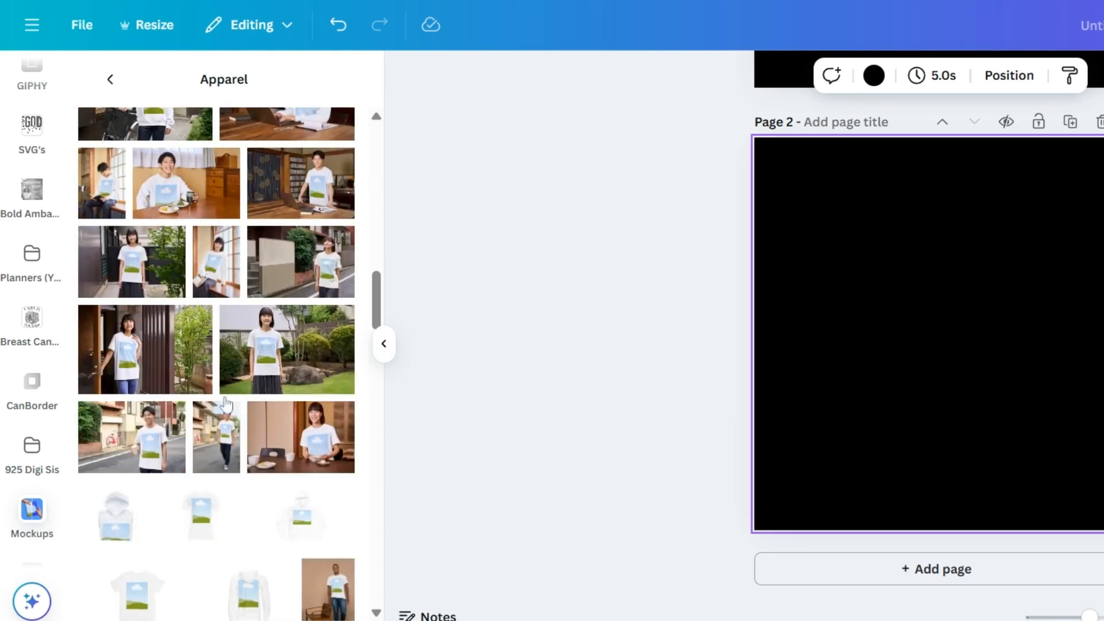
scroll(227, 408, "down", 2)
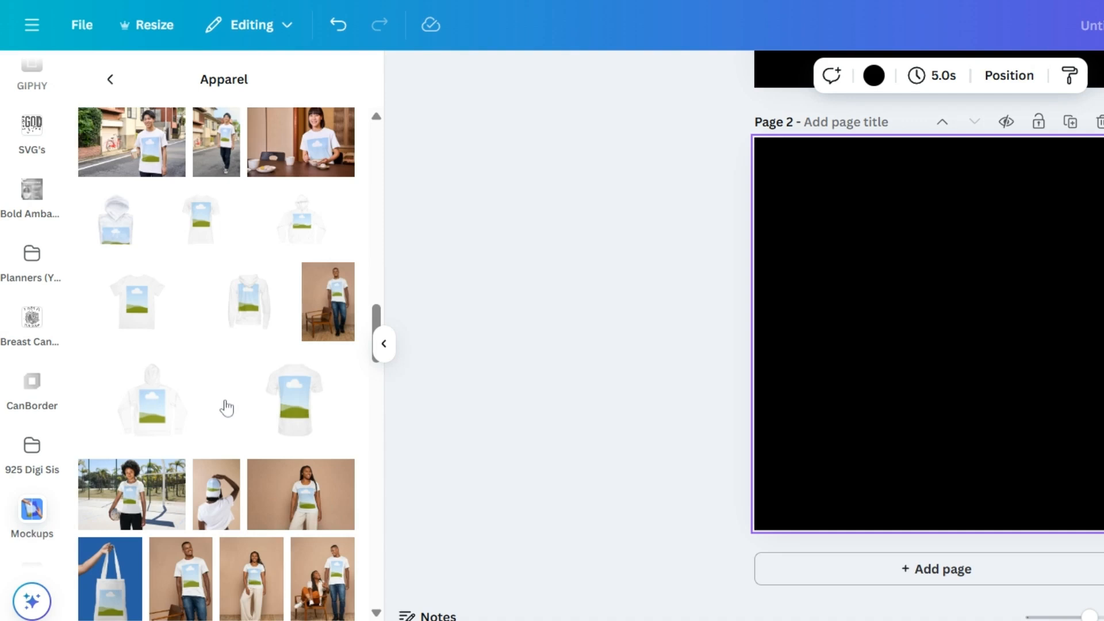
scroll(228, 408, "down", 4)
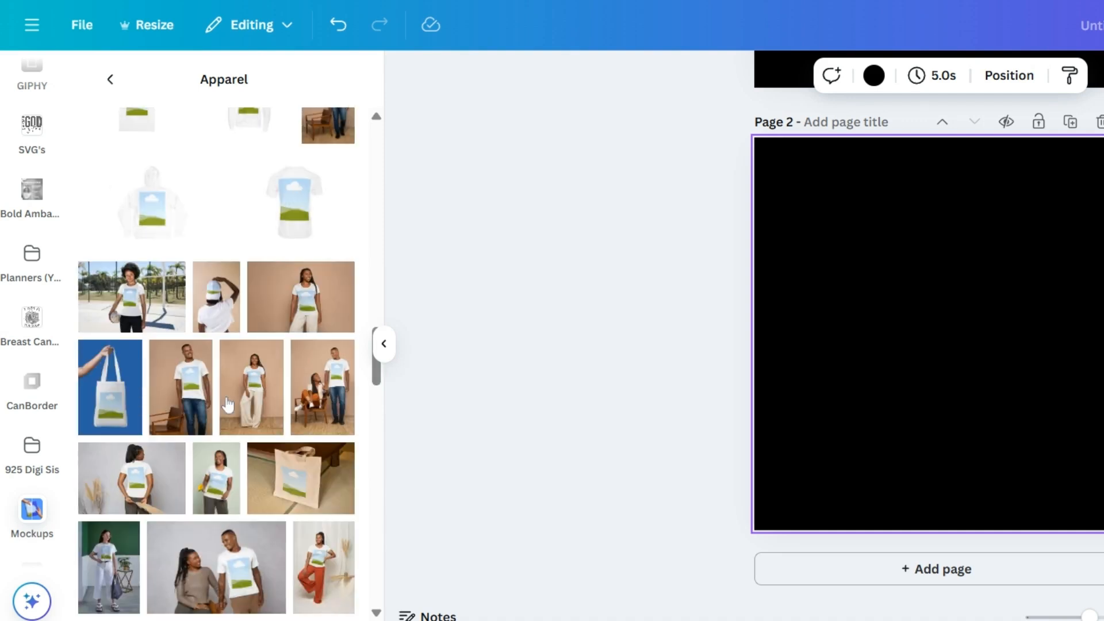
scroll(228, 405, "down", 4)
scroll(228, 389, "down", 2)
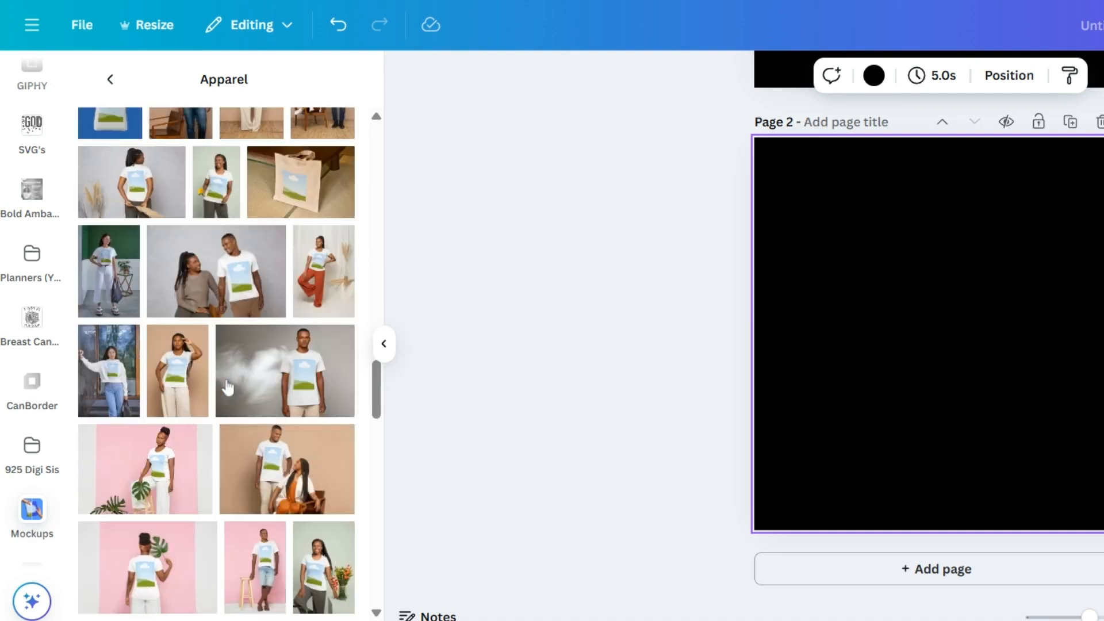
scroll(229, 389, "down", 2)
scroll(229, 388, "down", 1)
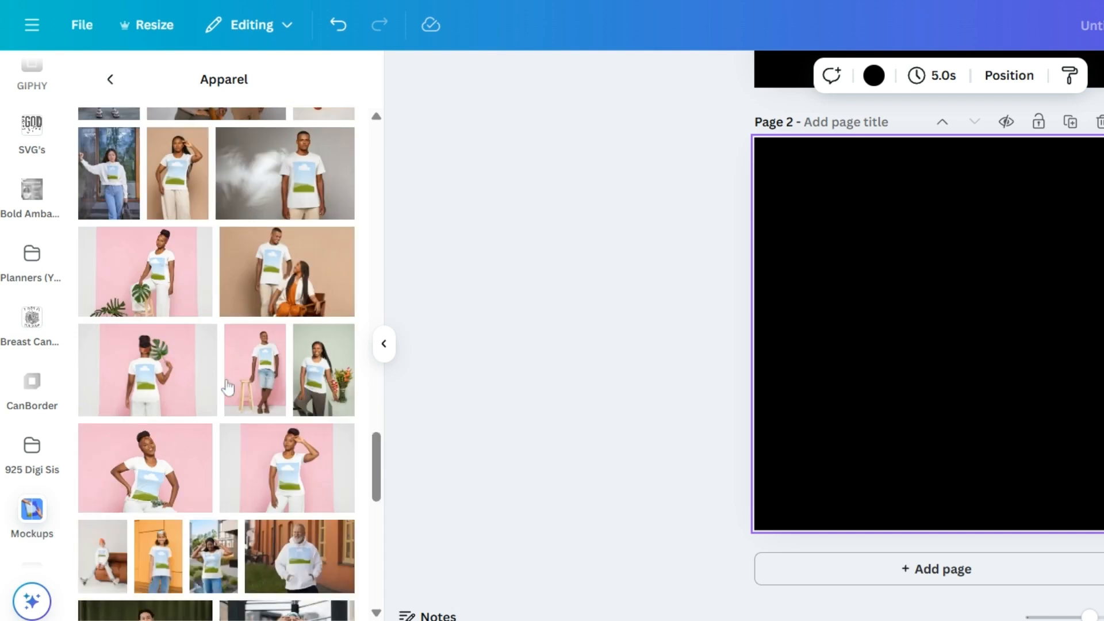
scroll(229, 387, "up", 1)
scroll(228, 388, "down", 2)
left_click(342, 341)
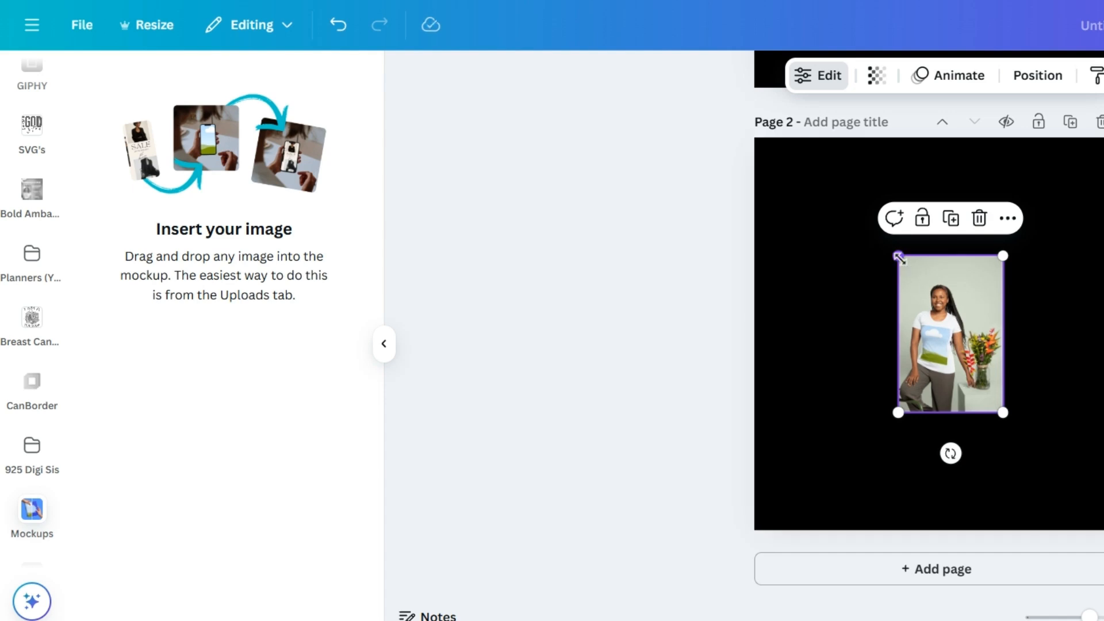
Enlarge the T-shirt mockup to cover page 2 and position it so the woman's head and shirt are in frame
left_click_drag(899, 257, 656, 123)
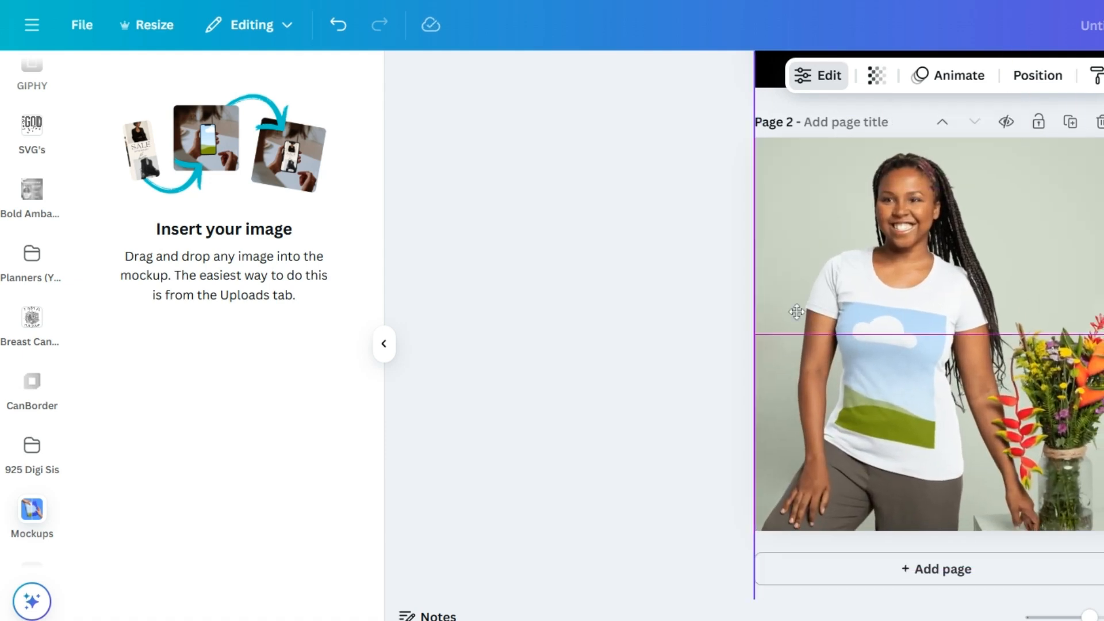
left_click_drag(1061, 302, 1082, 389)
left_click_drag(1082, 345, 1079, 197)
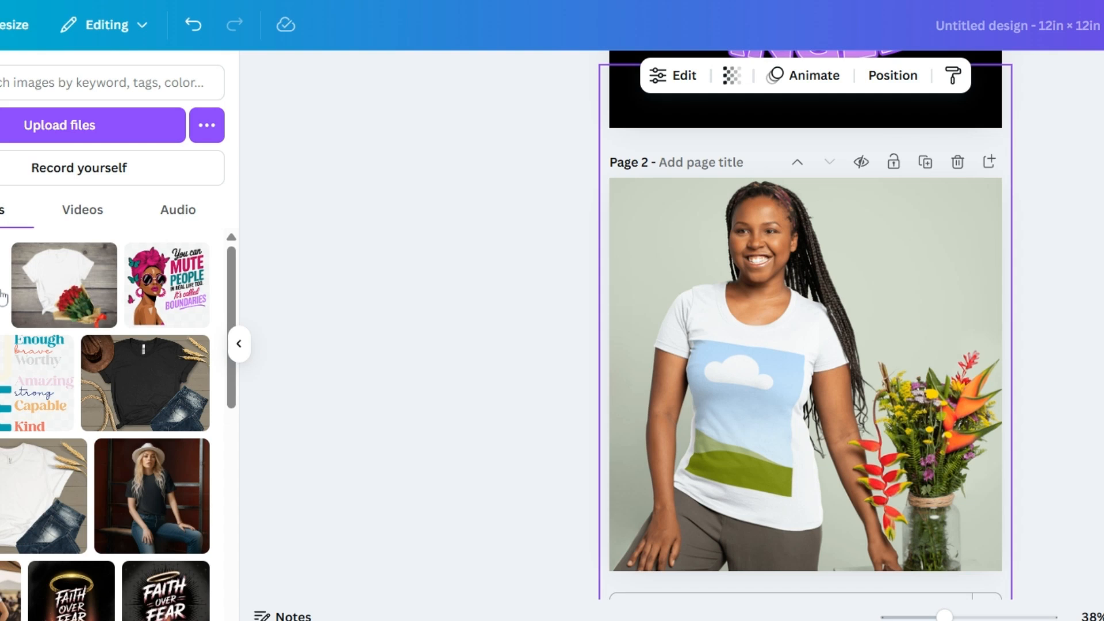
Place the uploaded "My Hero Is Now My Angel" graphic in the T-shirt mockup on page 2
left_click(2, 285)
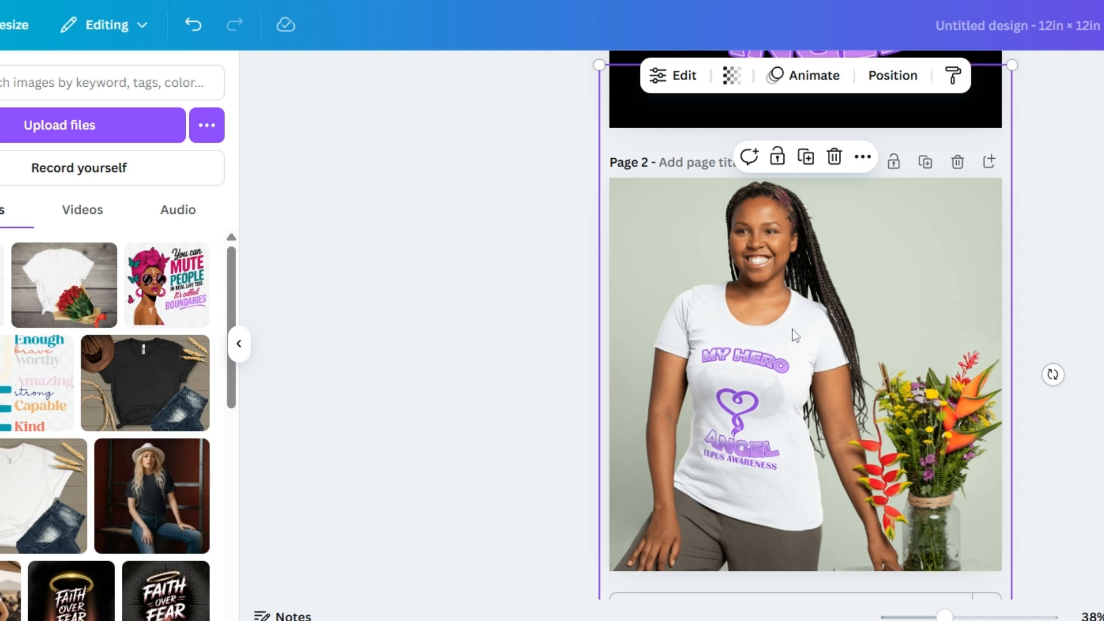
left_click(1085, 579)
scroll(1084, 579, "down", 2)
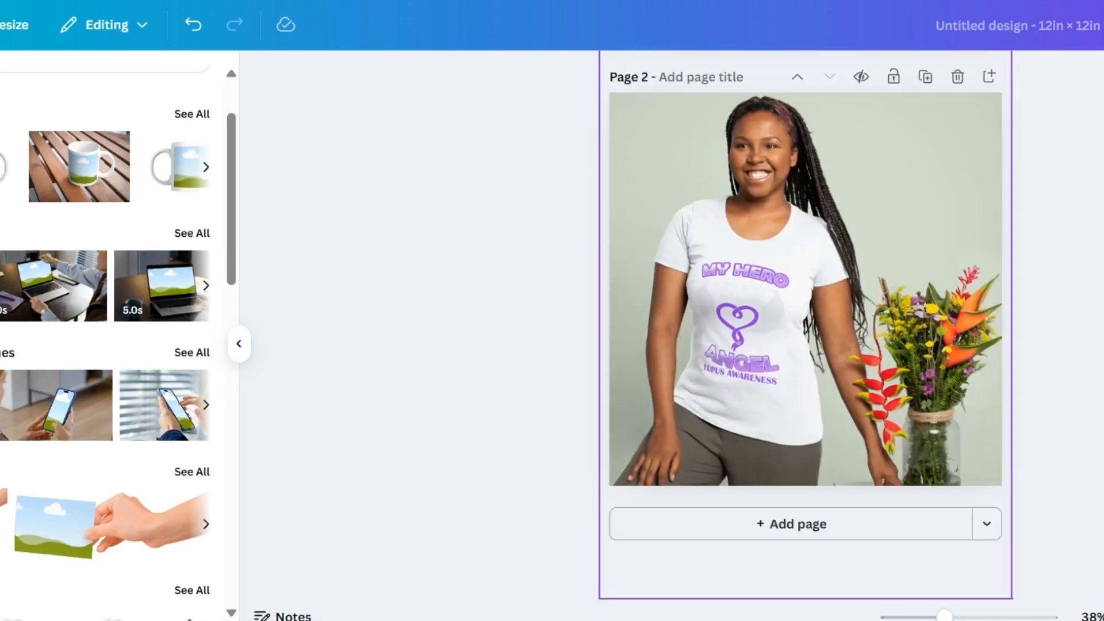
scroll(744, 311, "up", 3)
scroll(744, 311, "down", 2)
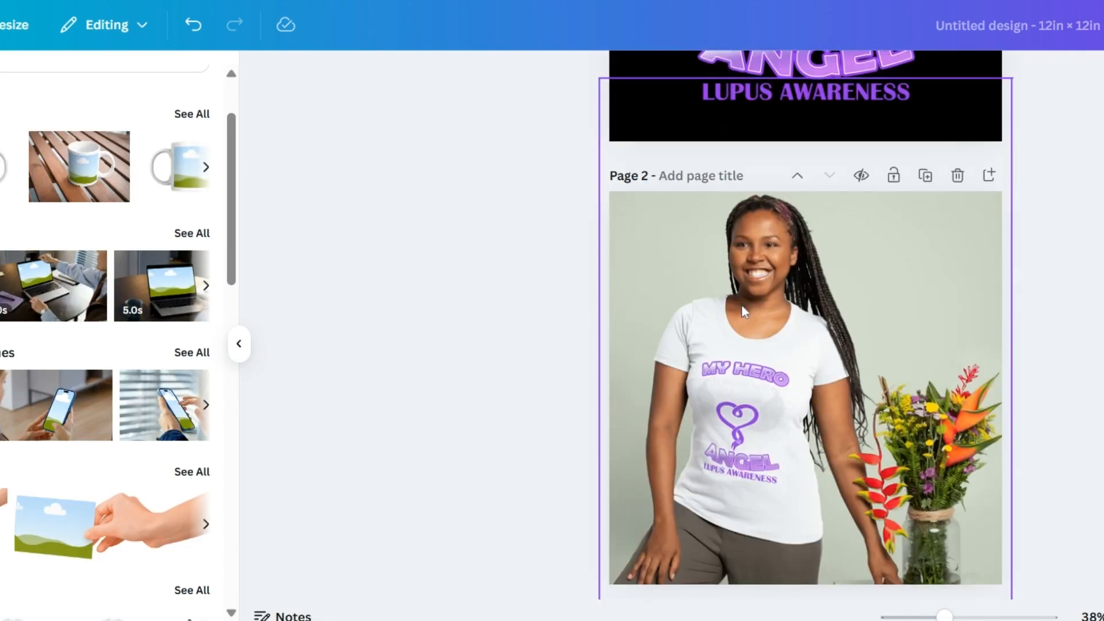
Recolor the T-shirt mockup on page 2 to the document color black and apply the change
left_click(744, 312)
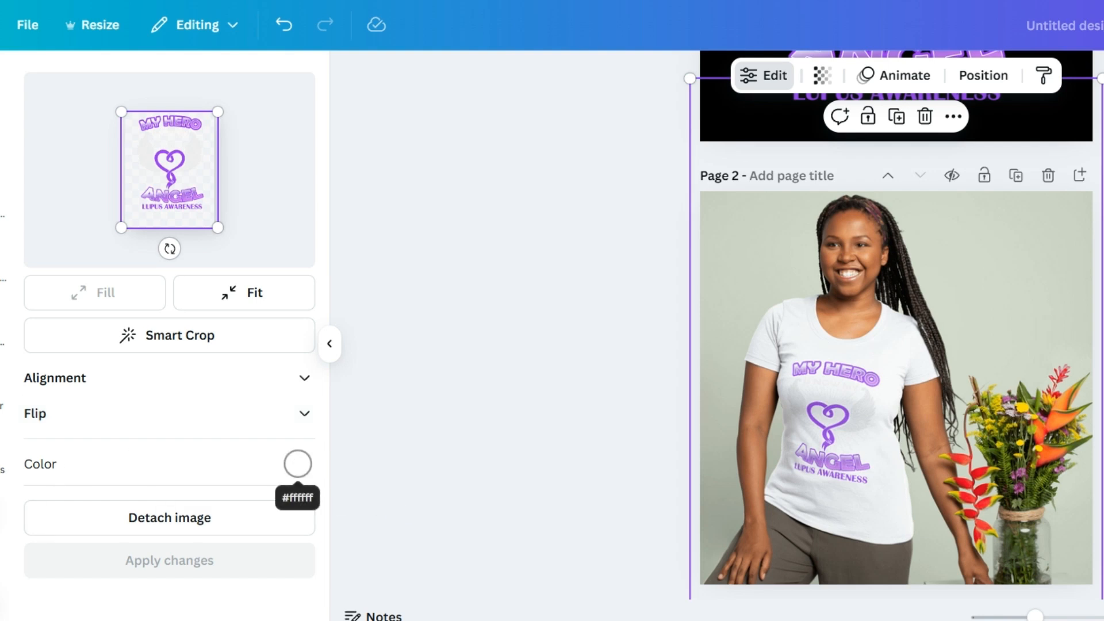
left_click(298, 465)
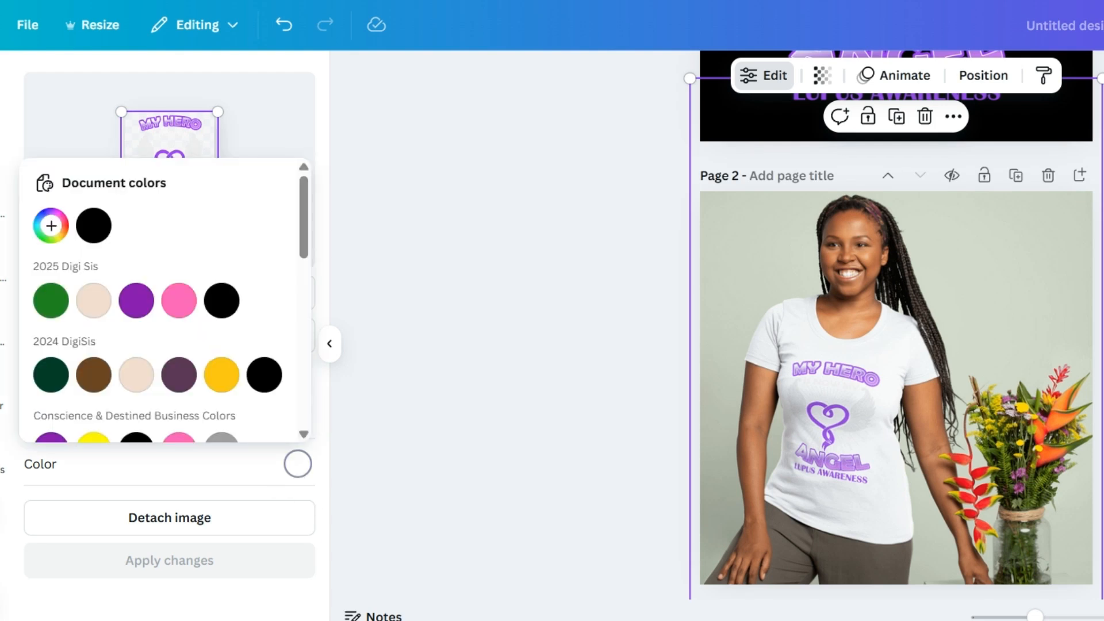
left_click(89, 232)
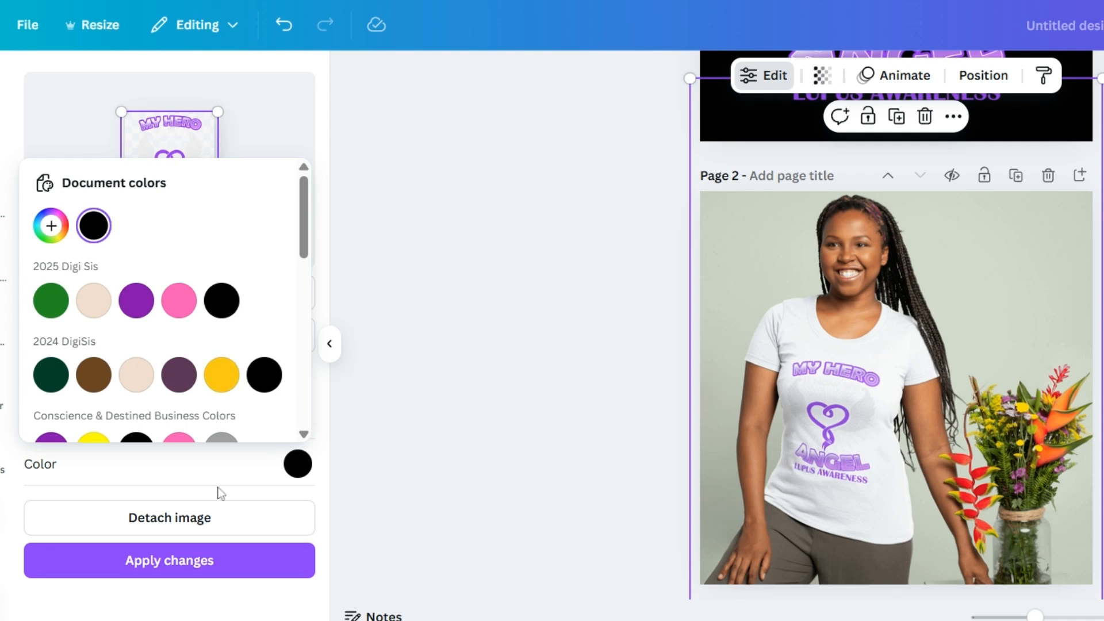
left_click(230, 575)
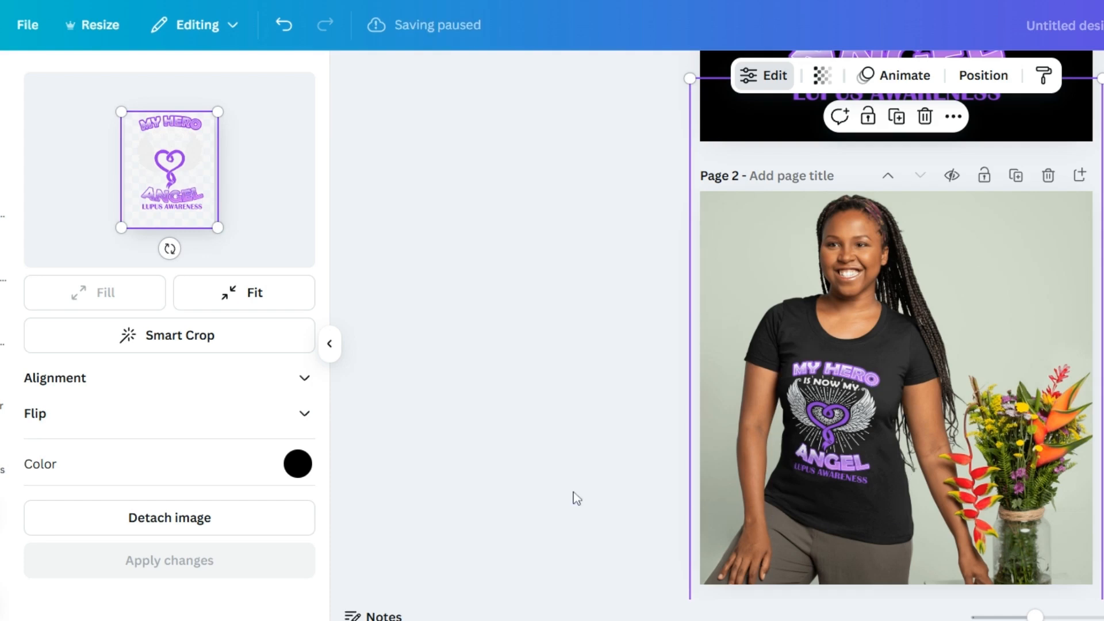
Examine the black T-shirt mockup on page 2 close up to check how the graphic looks on the shirt
left_click(415, 366)
left_click(337, 351)
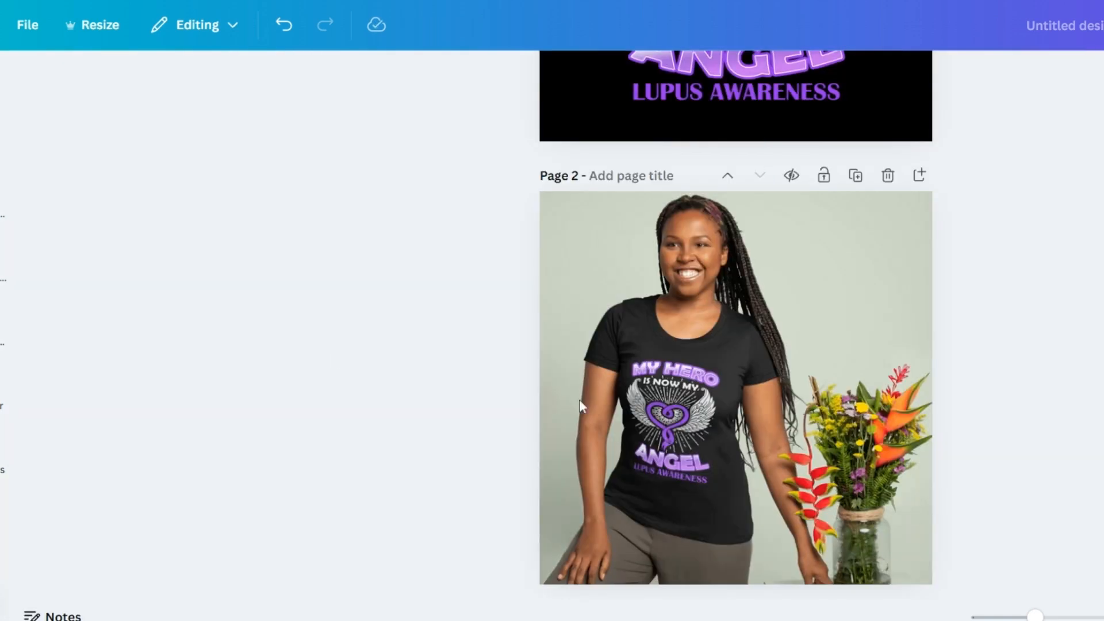
left_click_drag(1041, 612, 1054, 613)
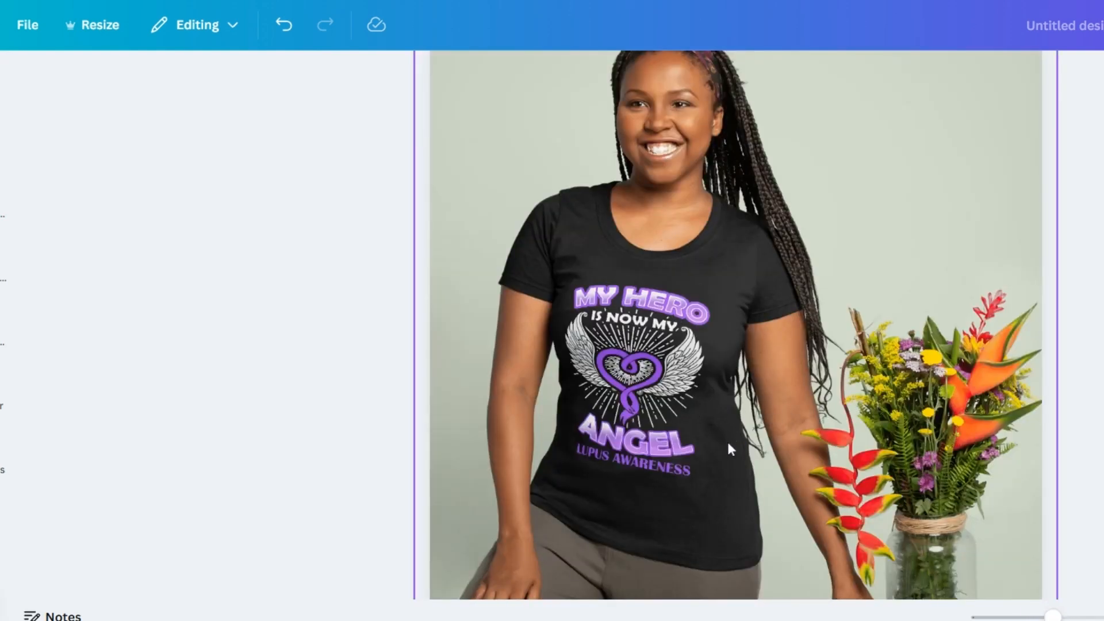
left_click_drag(1053, 617, 1046, 617)
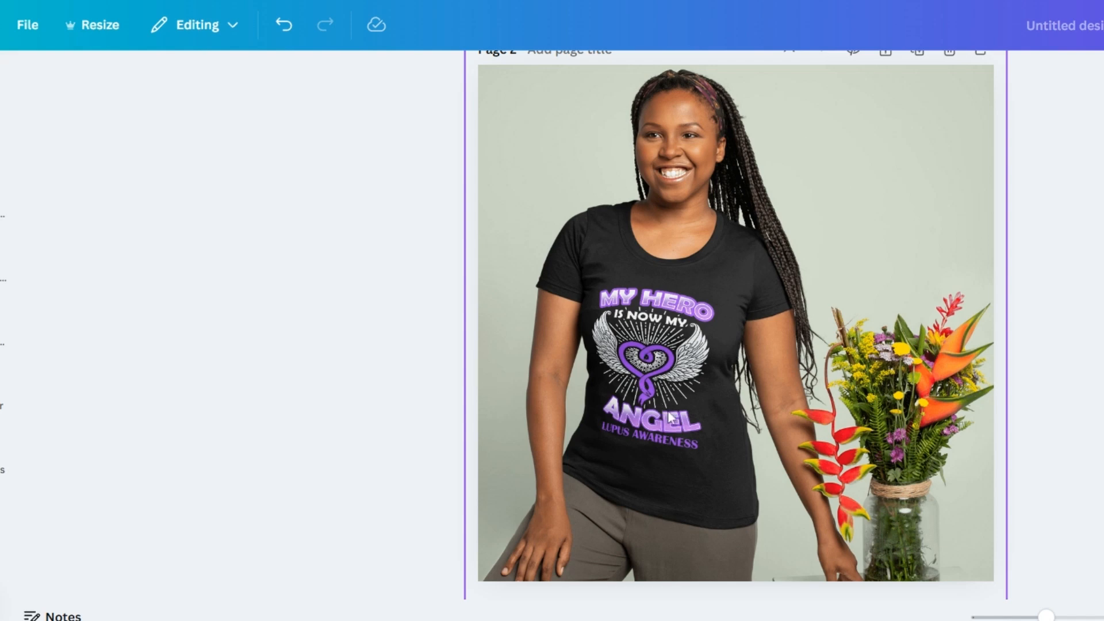
scroll(670, 417, "up", 2)
scroll(709, 395, "down", 2)
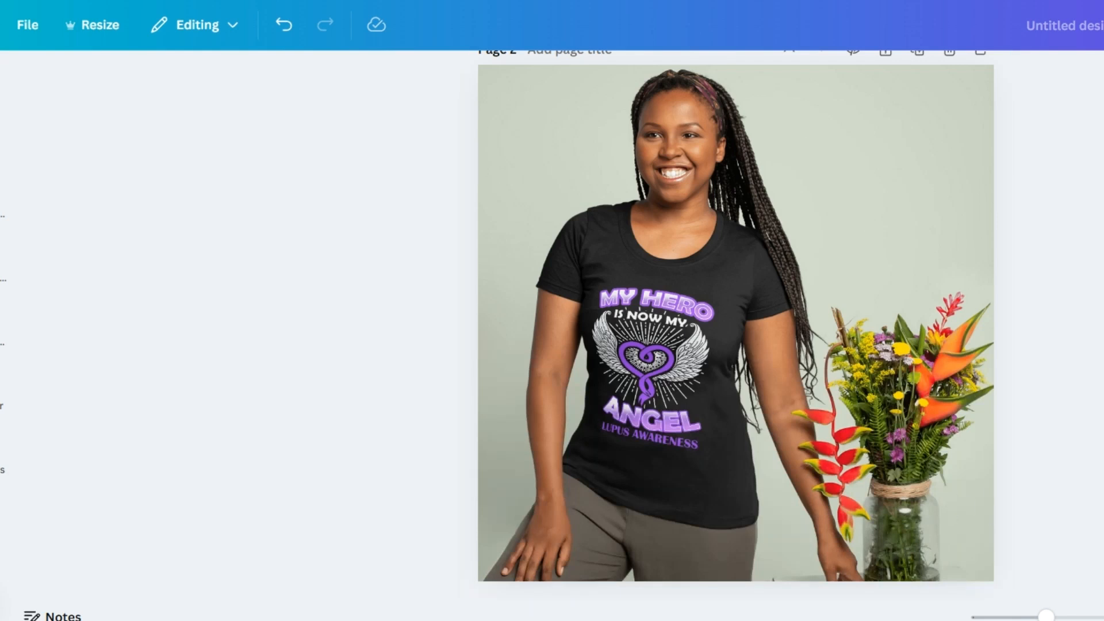
Add a third page and show all mockups in the Home & living category
scroll(909, 392, "down", 1)
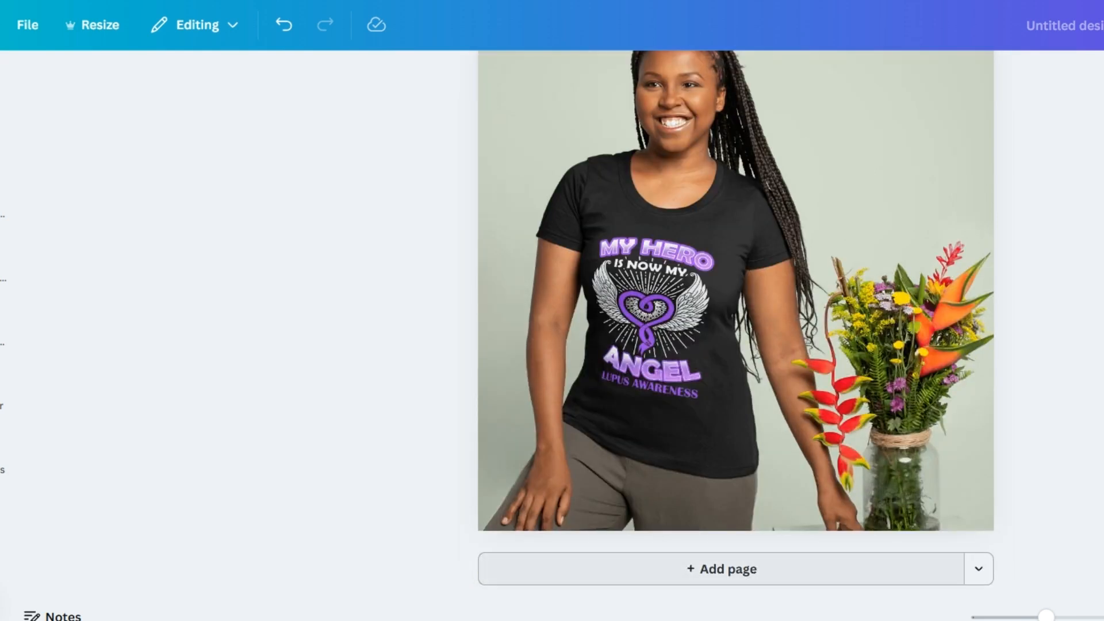
left_click(748, 578)
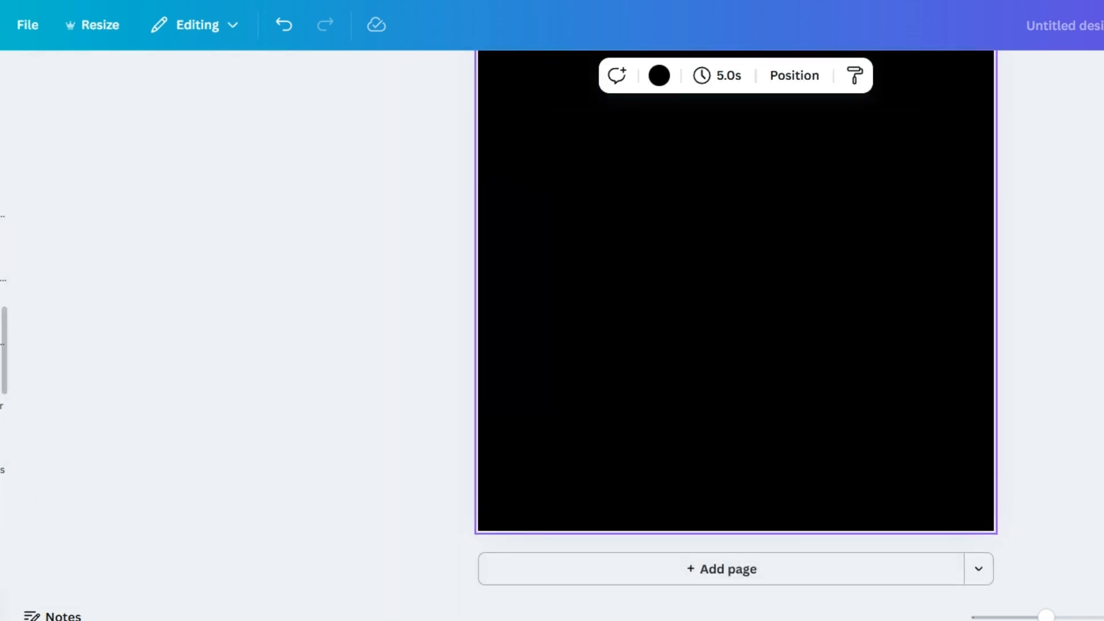
left_click(2, 458)
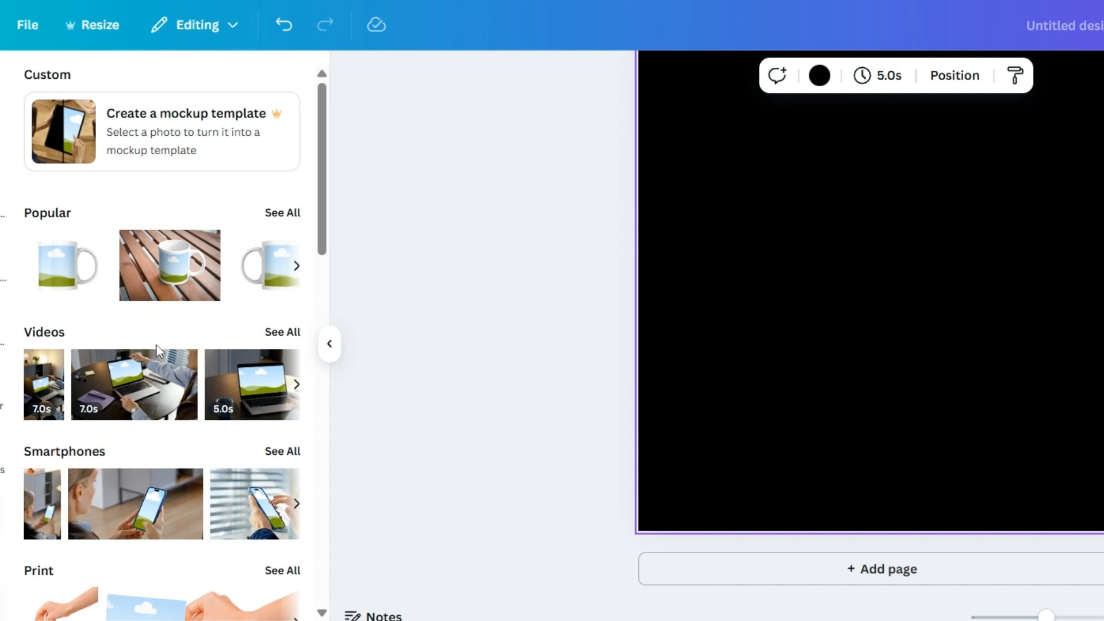
scroll(157, 347, "down", 4)
scroll(160, 357, "down", 7)
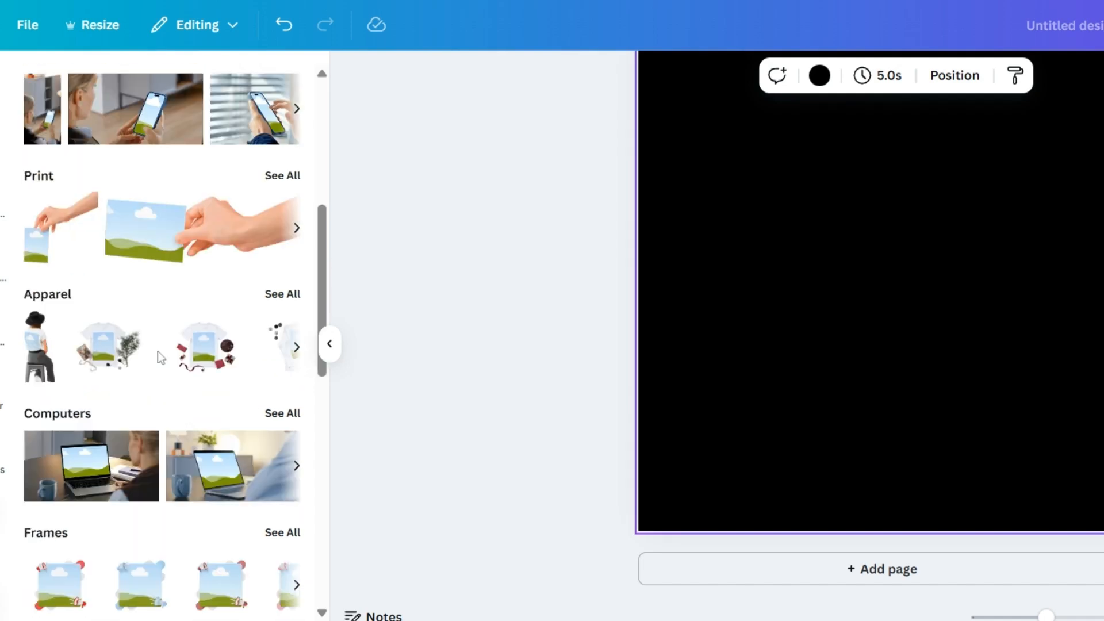
scroll(158, 357, "down", 2)
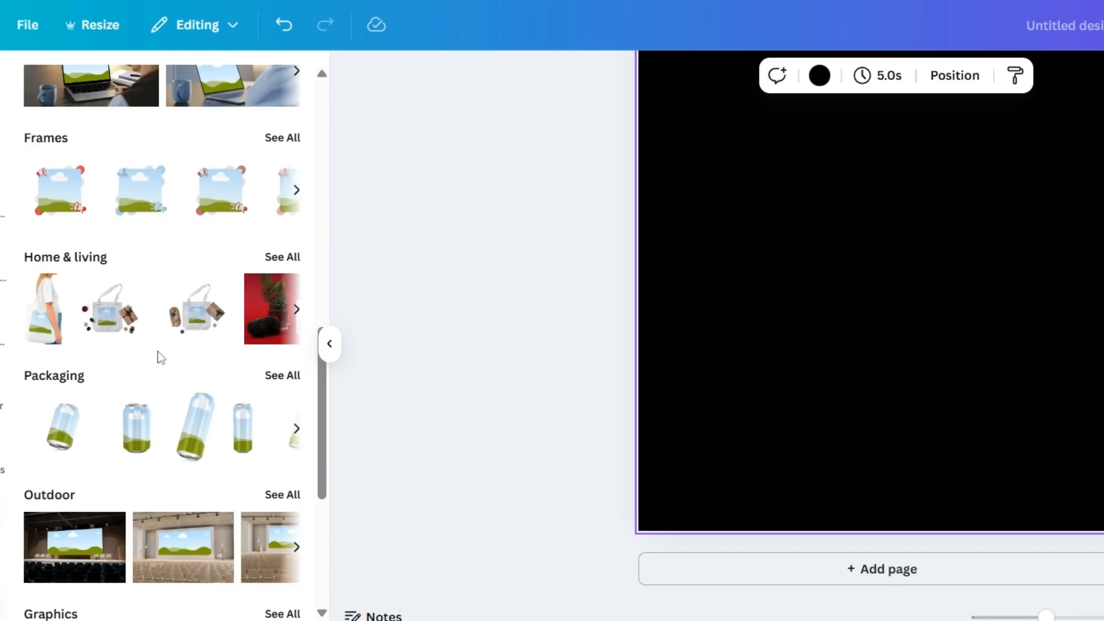
scroll(156, 356, "up", 2)
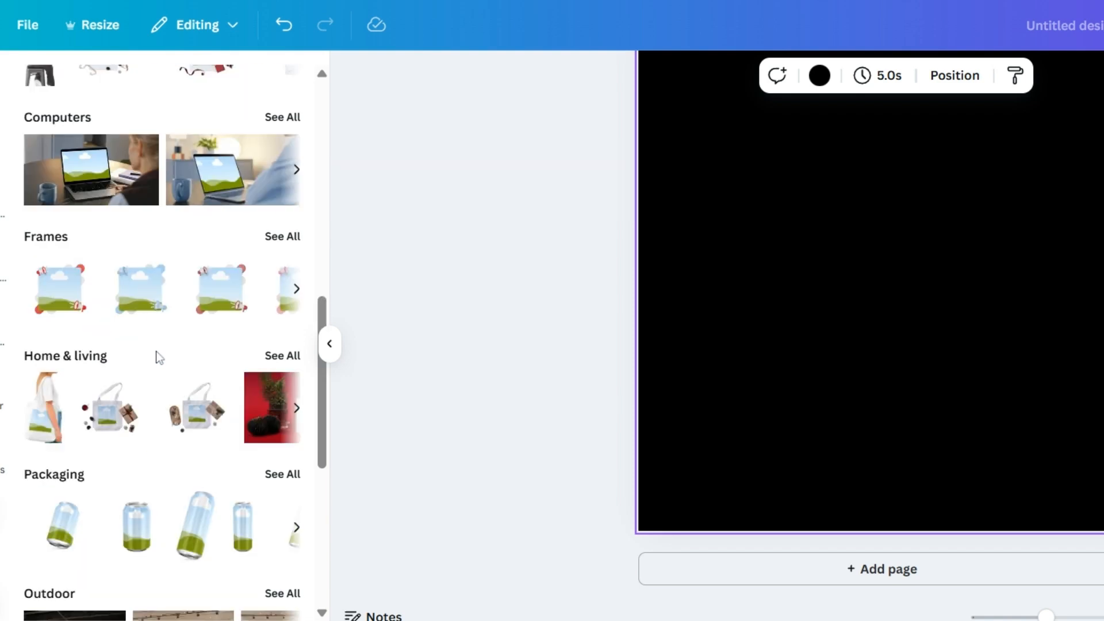
left_click(288, 356)
Insert the mockup of a white mug lying in a box of shredded brown paper onto page 3
scroll(130, 329, "down", 2)
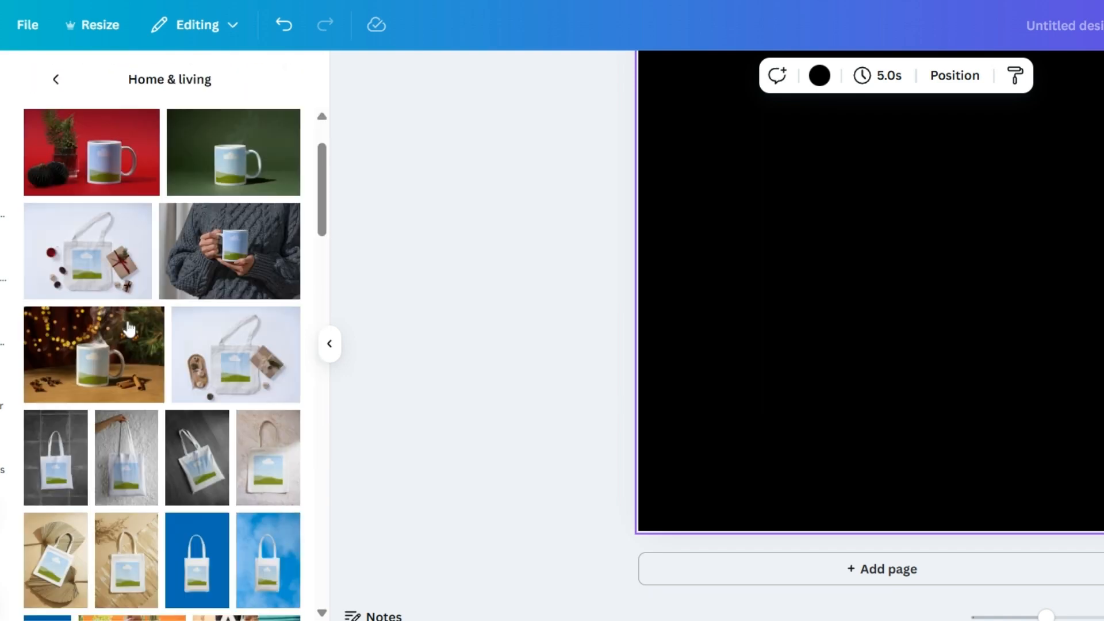
scroll(122, 345, "down", 2)
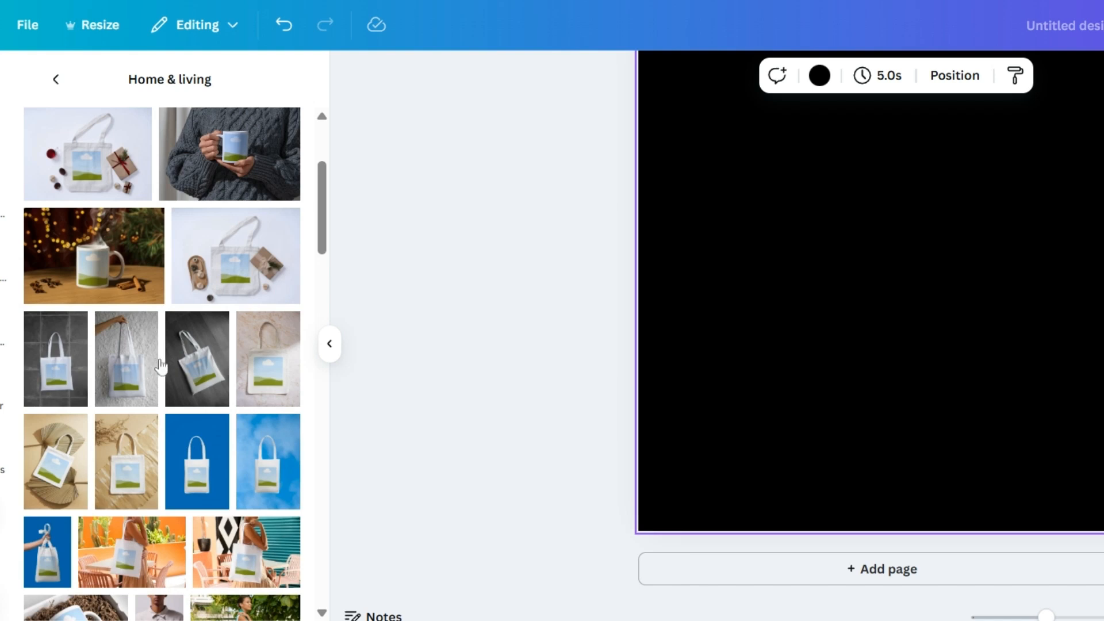
scroll(157, 471, "down", 2)
scroll(159, 478, "down", 2)
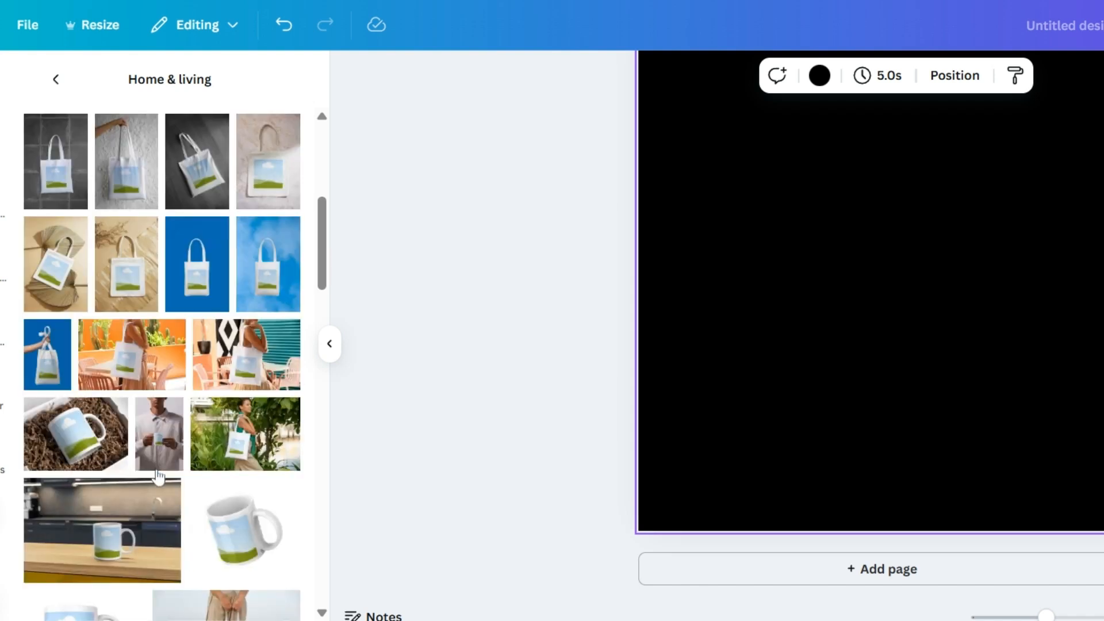
left_click(91, 440)
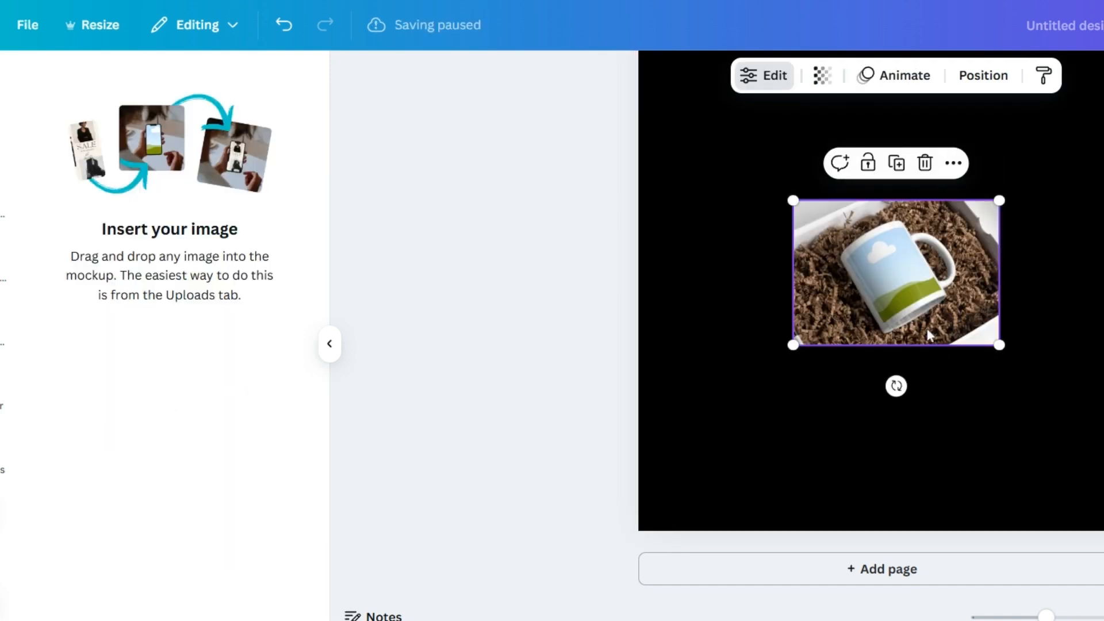
Enlarge the mug mockup to cover page 3 and position it so the whole mug is in frame
scroll(926, 325, "up", 2)
left_click_drag(1000, 300, 1101, 143)
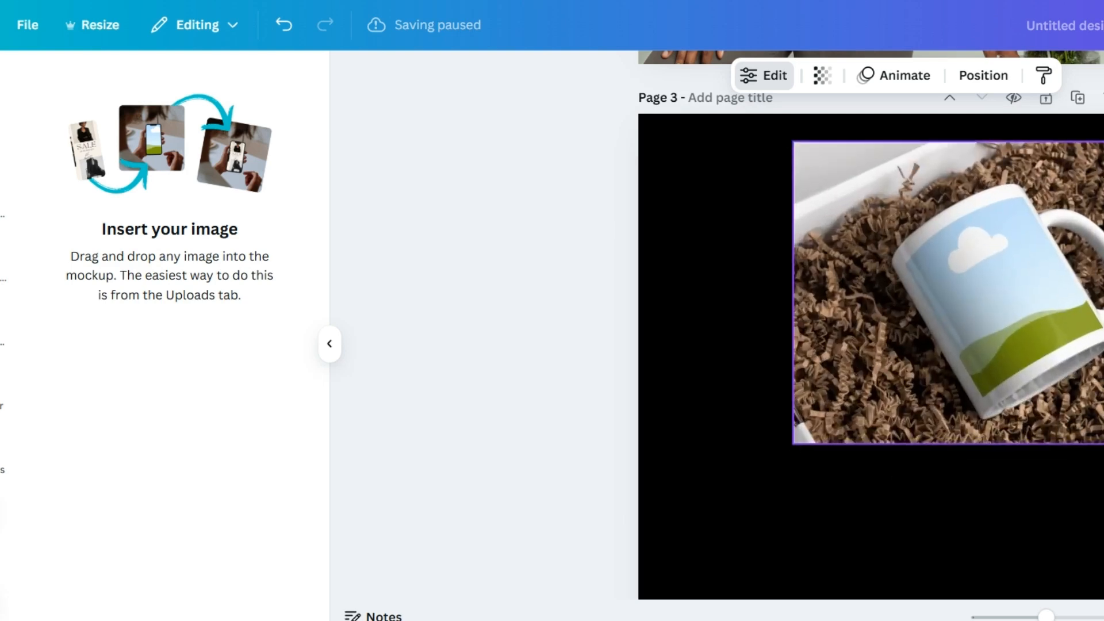
left_click_drag(720, 118, 513, 102)
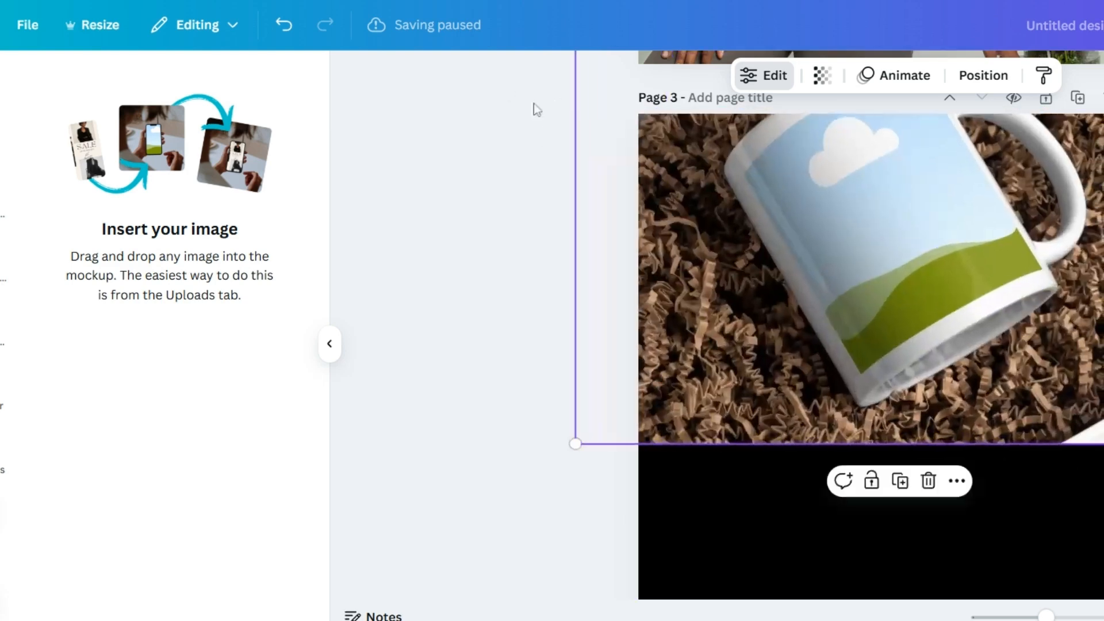
scroll(518, 103, "down", 2)
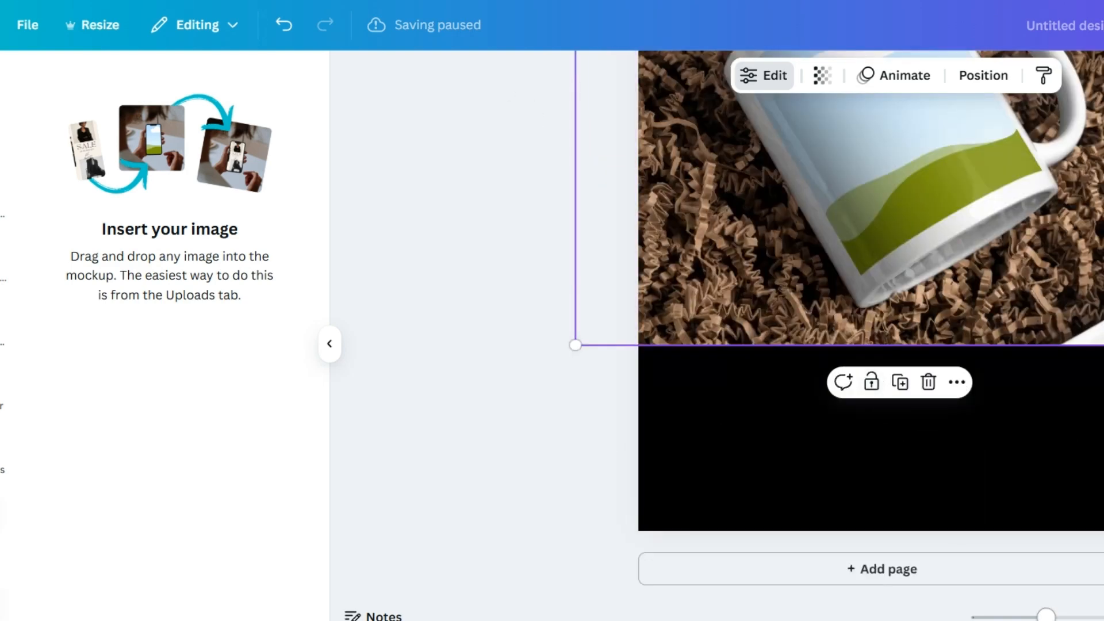
left_click_drag(1047, 617, 1041, 616)
left_click_drag(1006, 270, 986, 375)
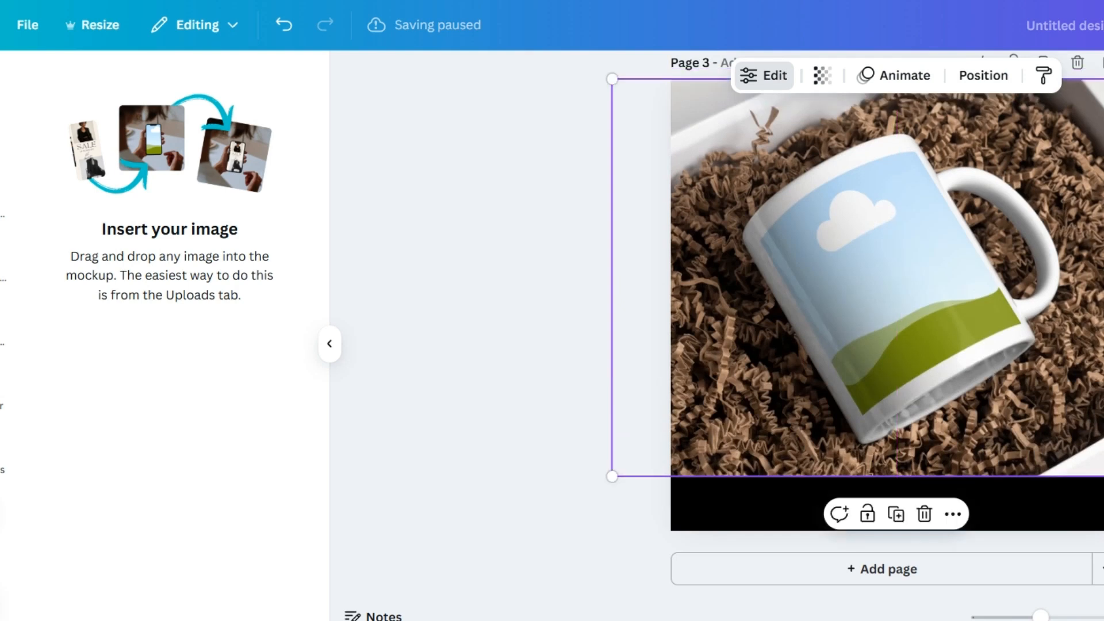
left_click_drag(1103, 78, 1103, 36)
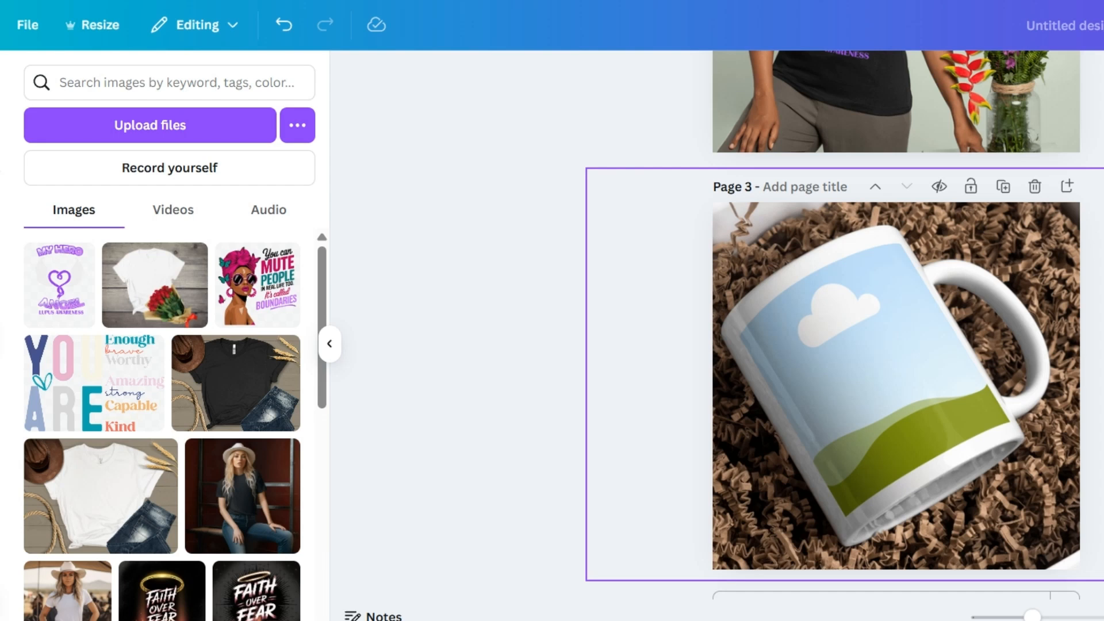
Place the uploaded "My Hero Is Now My Angel" graphic in the mug mockup, fit it to the print area and shift it slightly down
left_click_drag(60, 292, 885, 418)
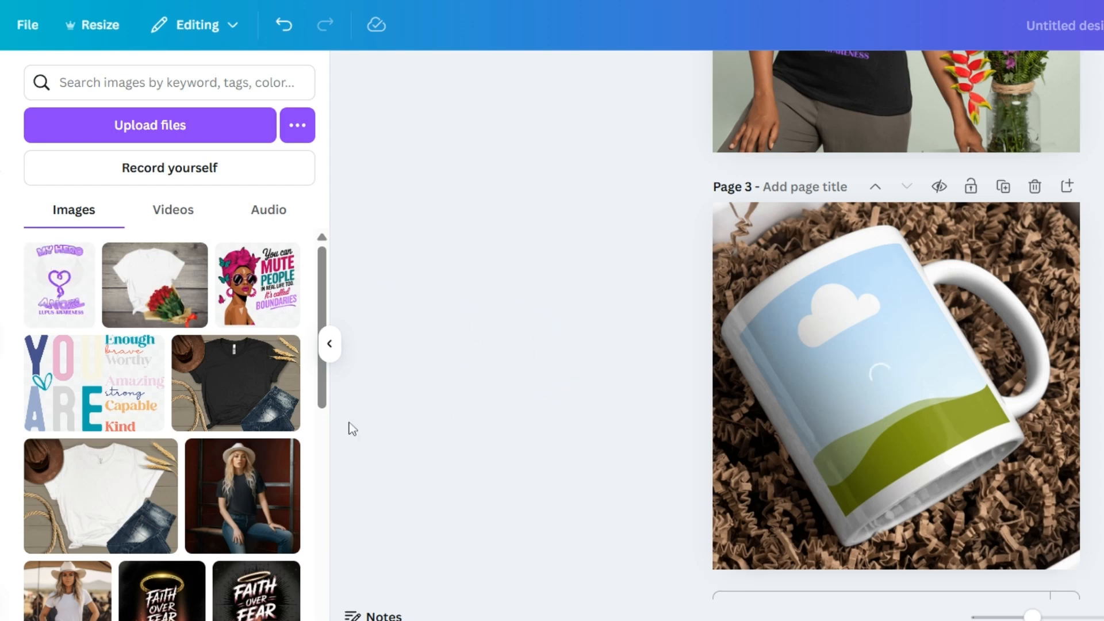
left_click(330, 345)
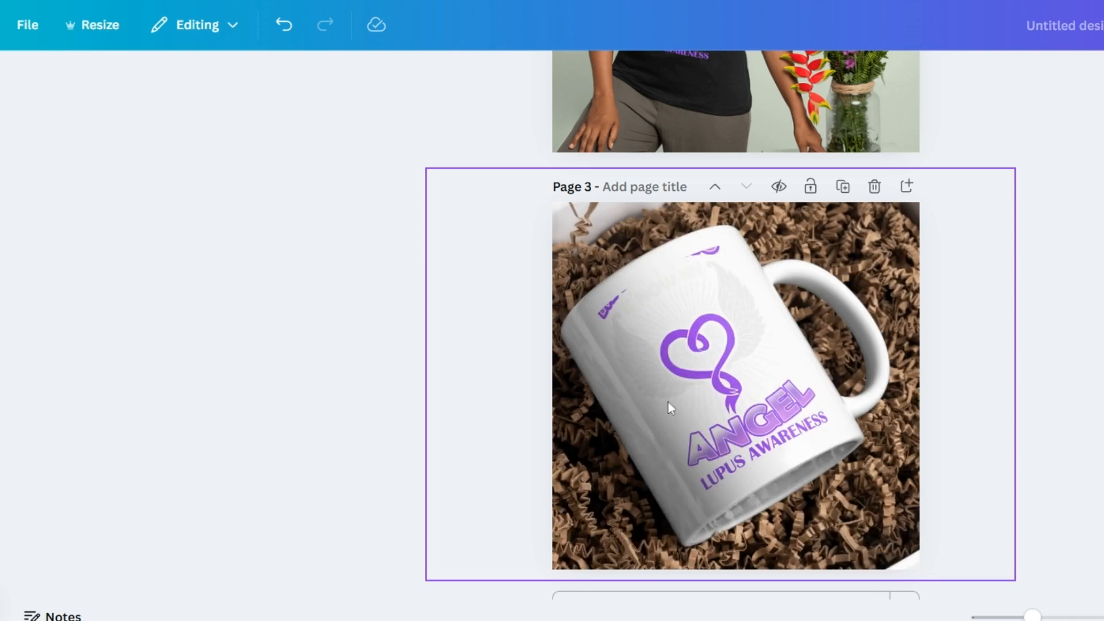
left_click(692, 430)
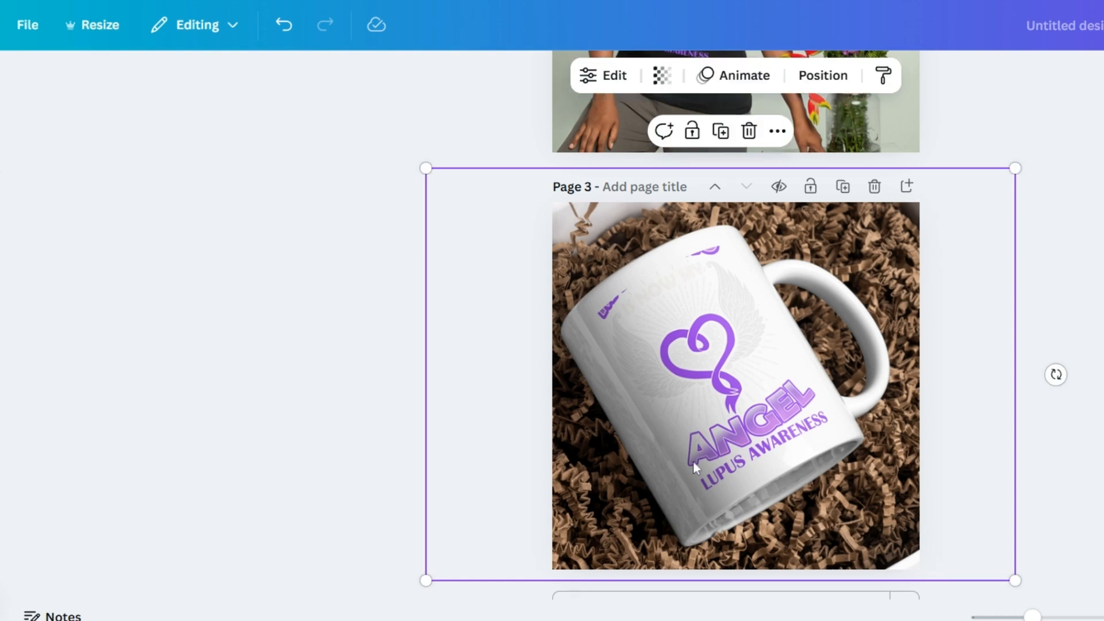
left_click(600, 76)
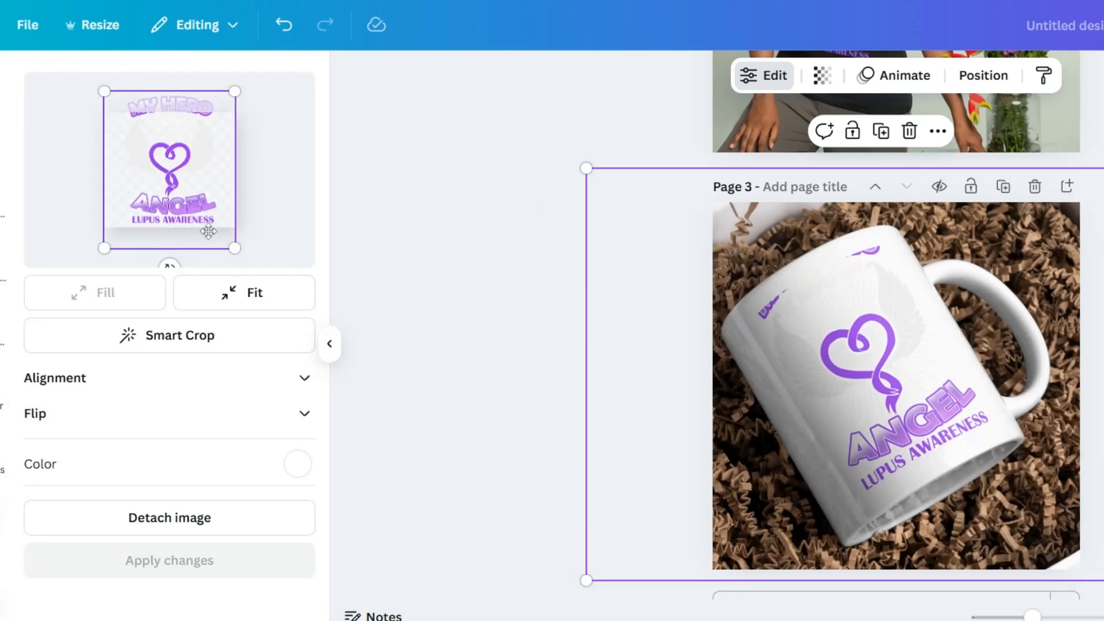
left_click(246, 292)
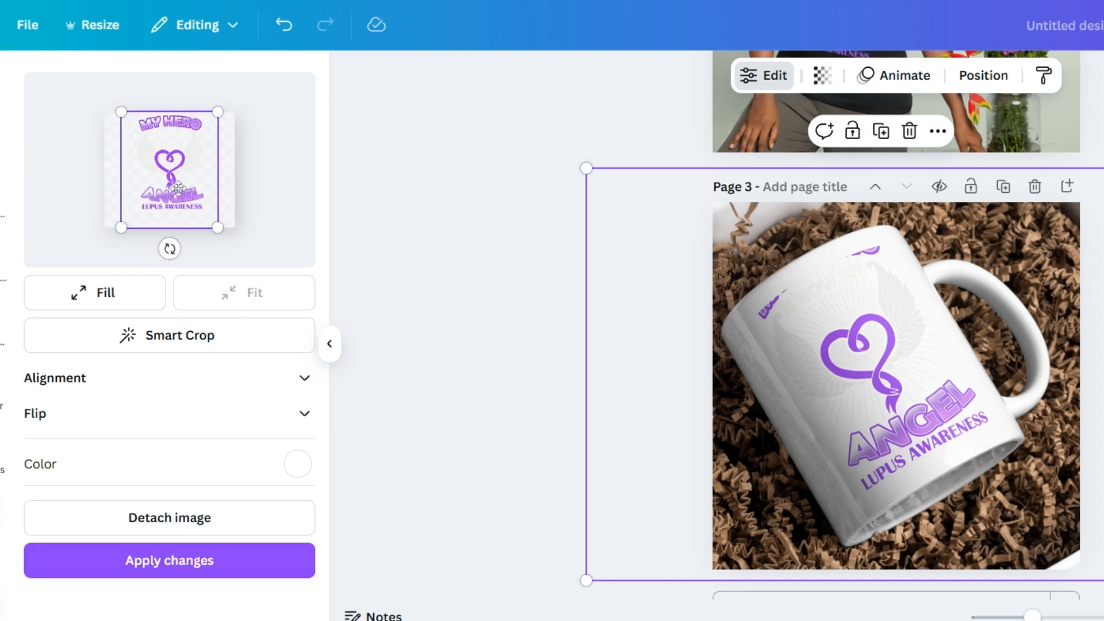
left_click_drag(189, 169, 189, 177)
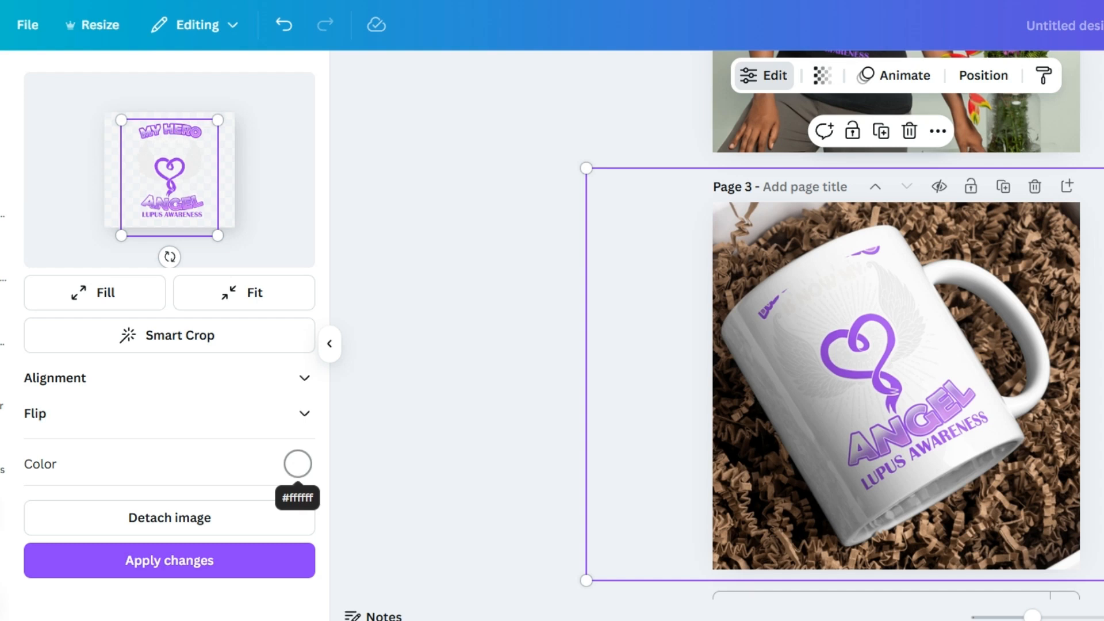
Set the mug color to black (#000000) and apply the mockup changes
left_click(295, 466)
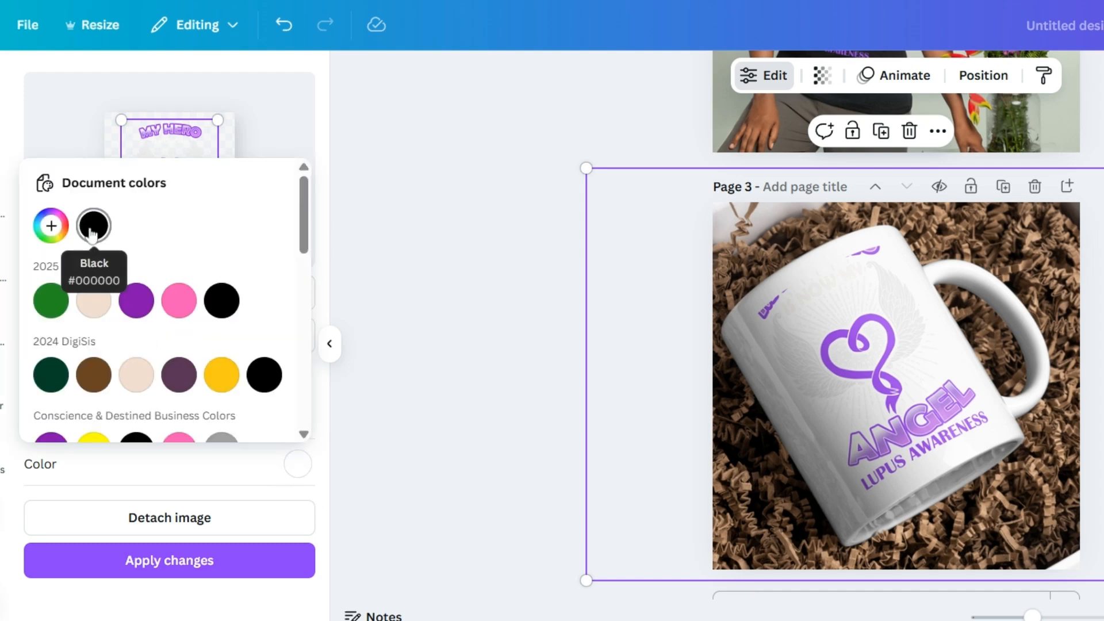
left_click(92, 230)
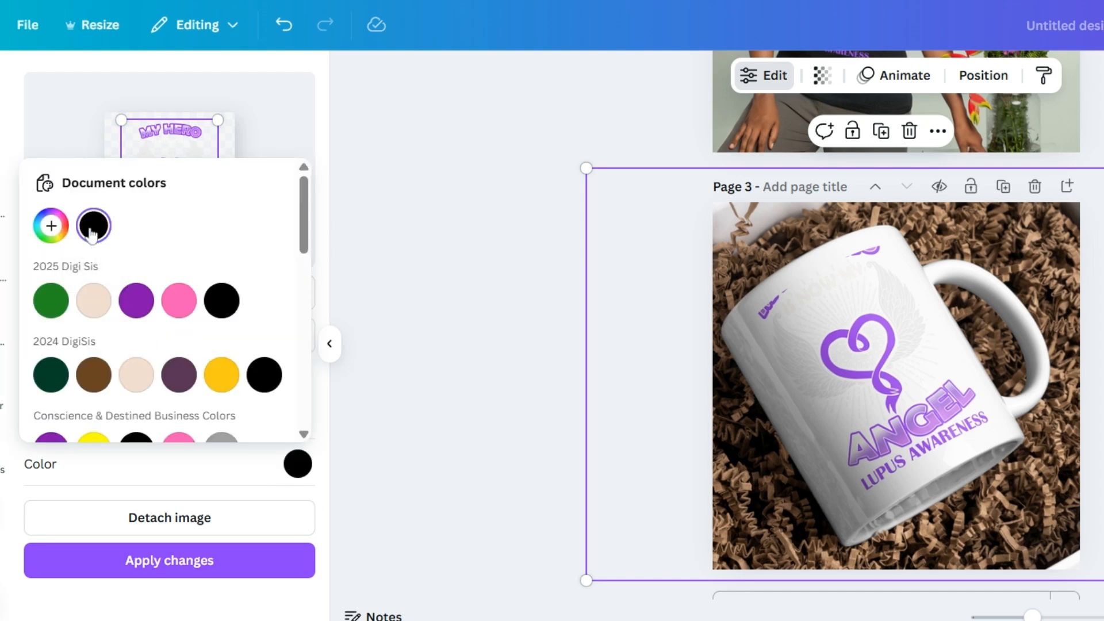
left_click(249, 559)
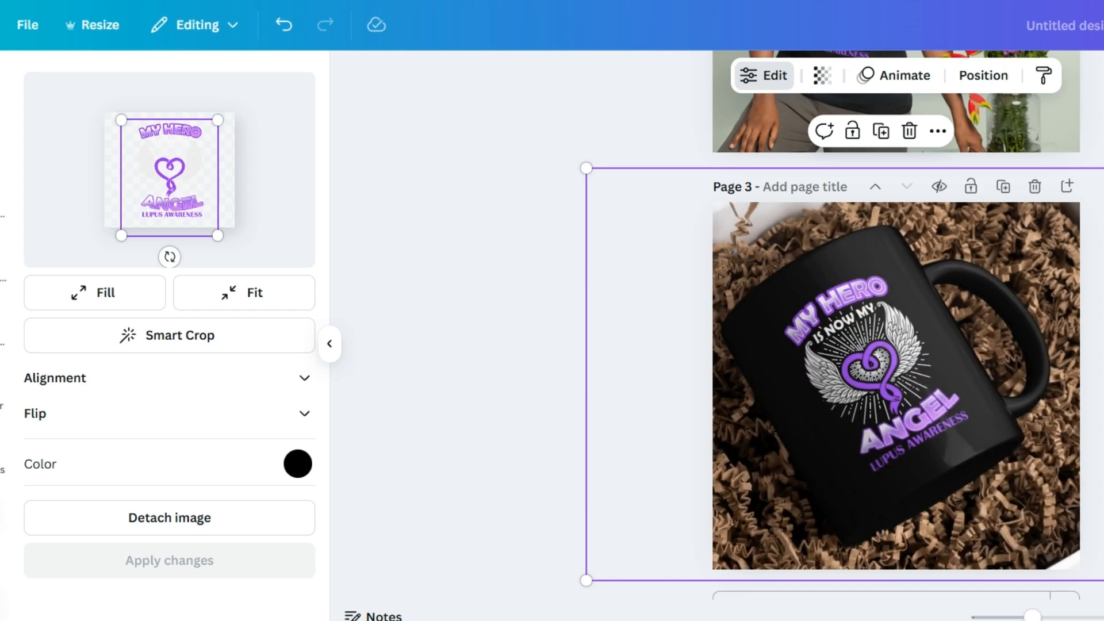
Review the original design and the finished mockup pages at a smaller zoom
left_click_drag(1032, 617, 1023, 618)
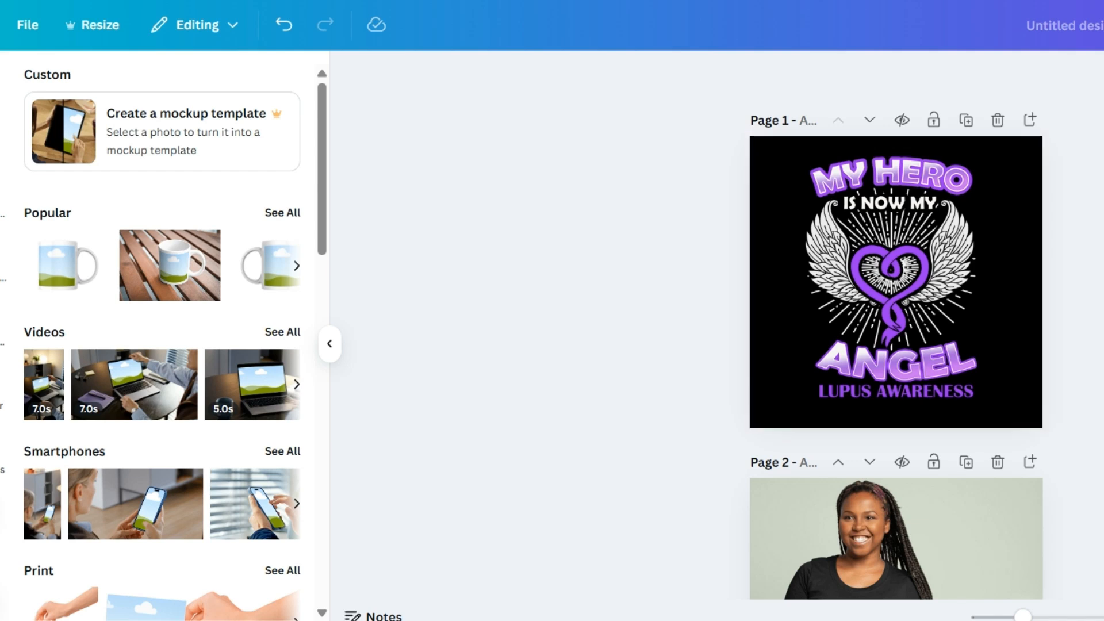
scroll(1033, 306, "down", 3)
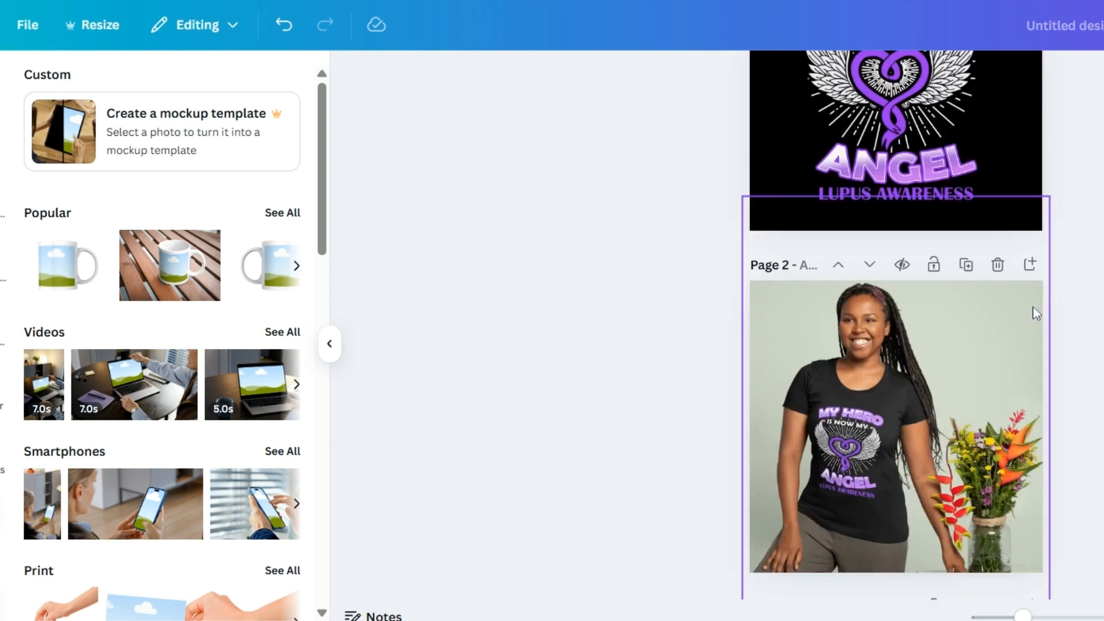
scroll(1023, 333, "down", 3)
scroll(1023, 336, "up", 4)
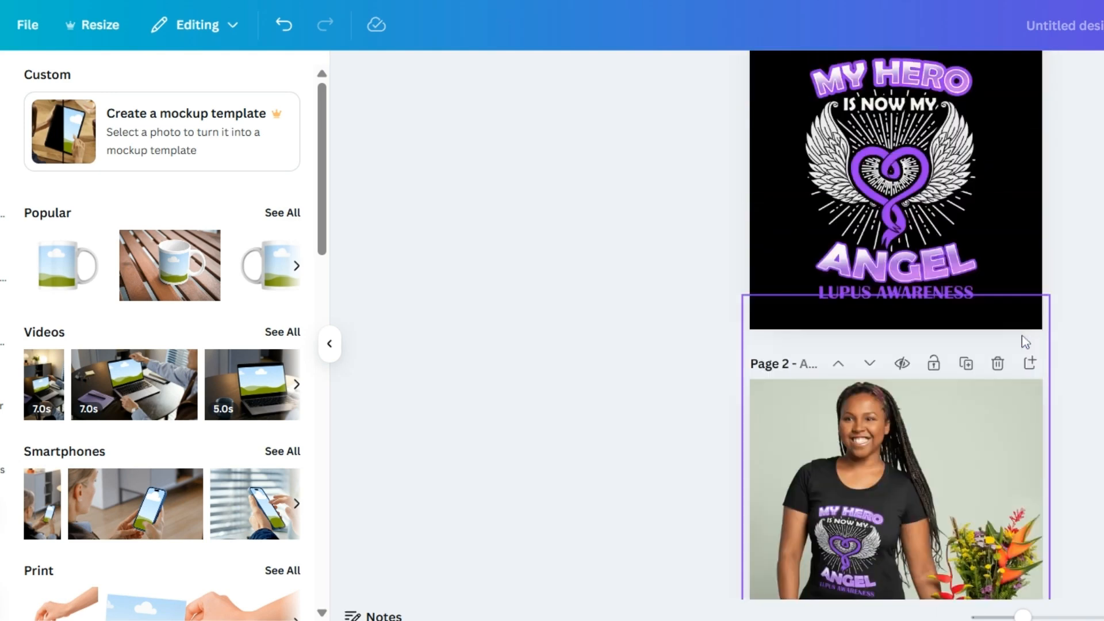
Open the download options for the design with its T-shirt and mug mockup pages
scroll(1025, 343, "up", 2)
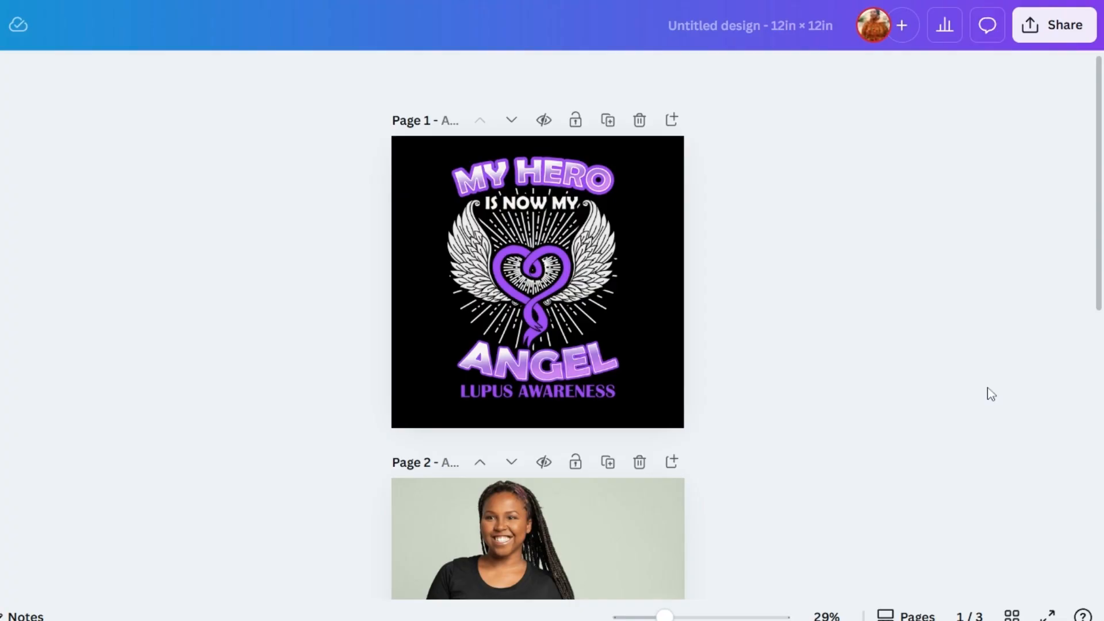
left_click(1055, 25)
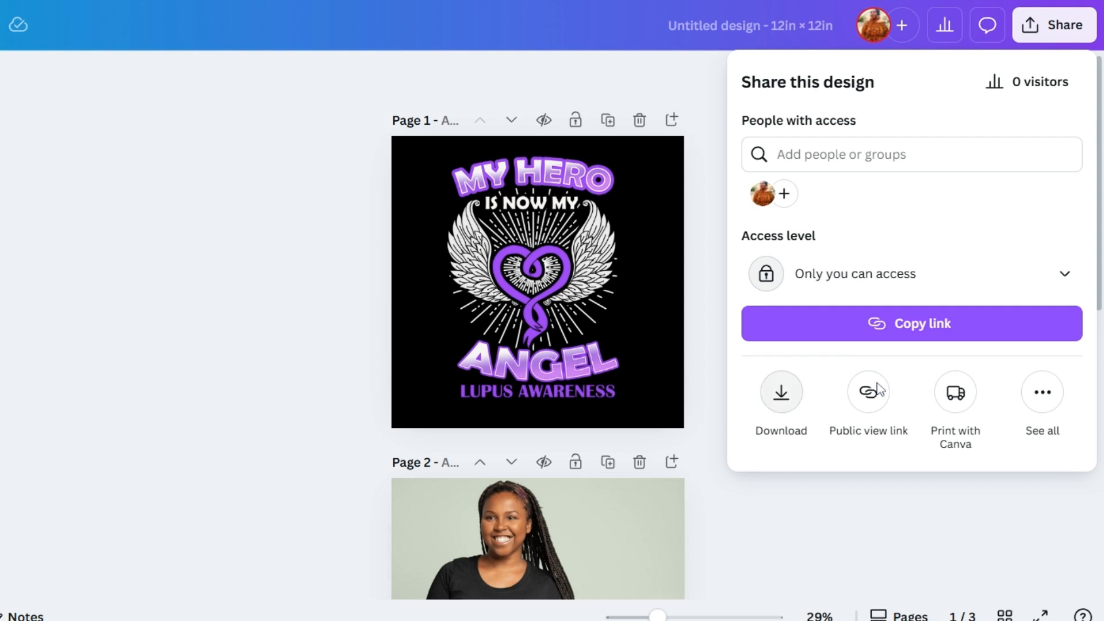
left_click(779, 394)
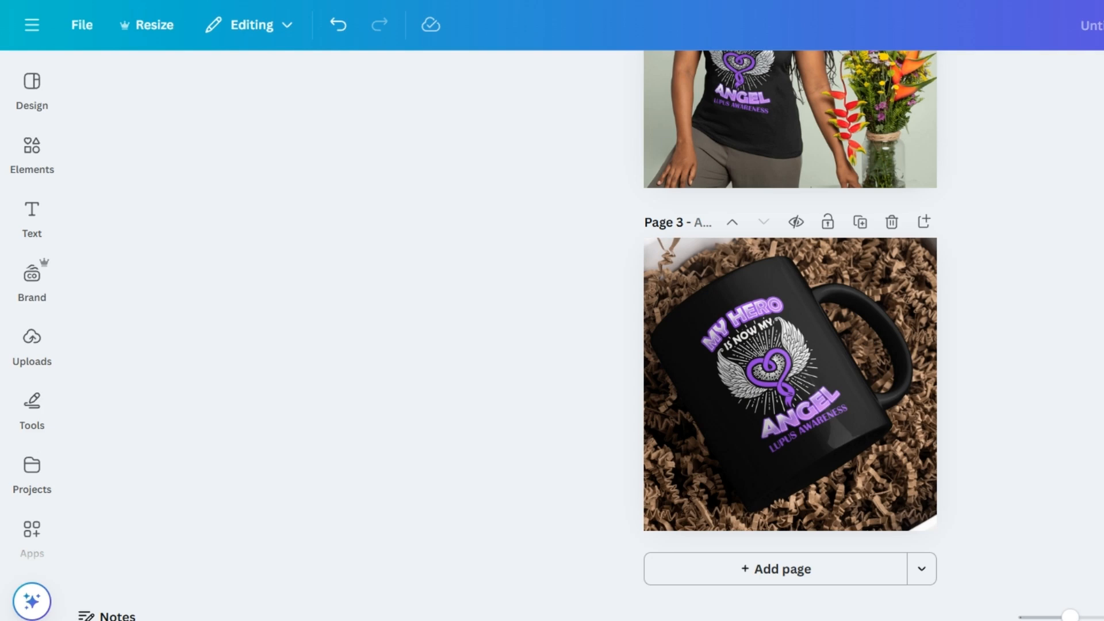
scroll(958, 334, "up", 4)
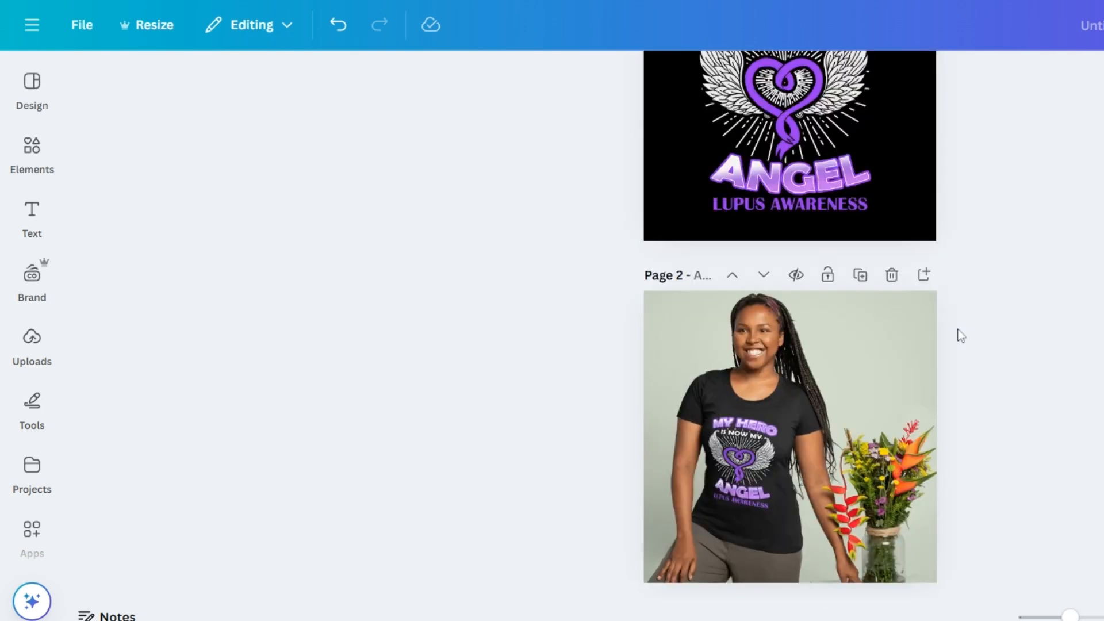
scroll(958, 333, "down", 2)
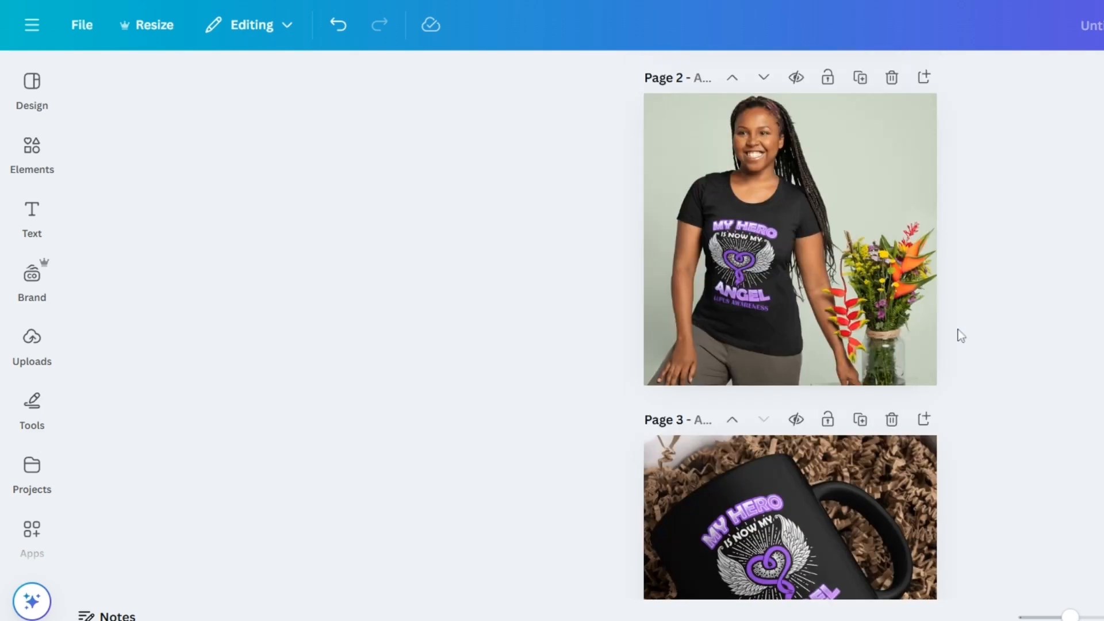
scroll(959, 335, "down", 3)
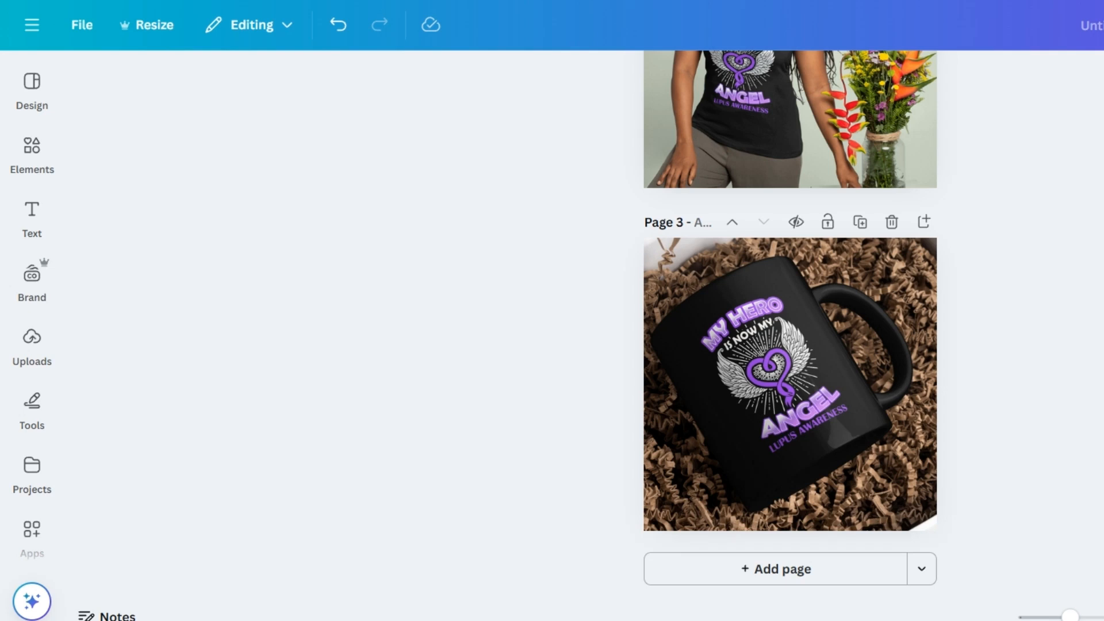
Add page 4 and make the uploaded black T-shirt photo with the hat, rope and jeans its full-page background
left_click(843, 579)
left_click(27, 330)
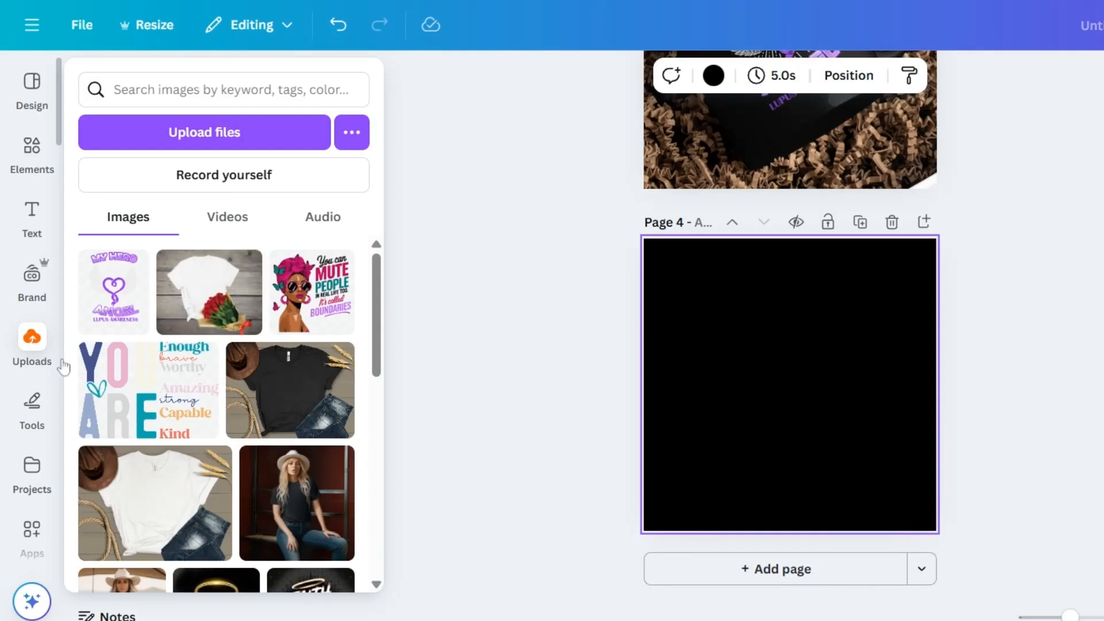
left_click(270, 401)
left_click(384, 385)
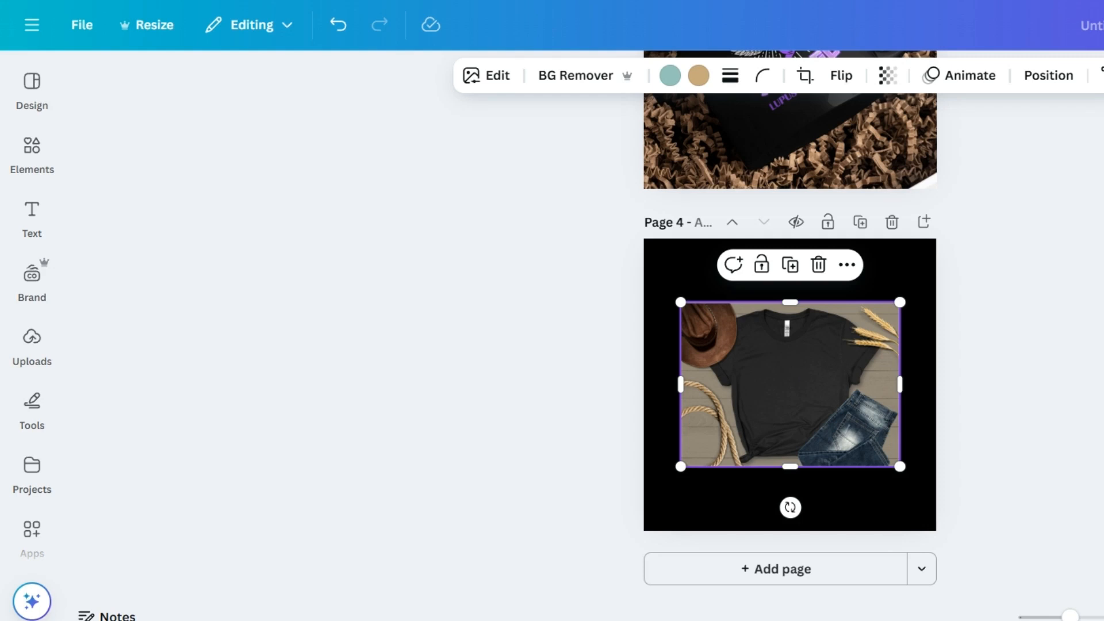
right_click(799, 369)
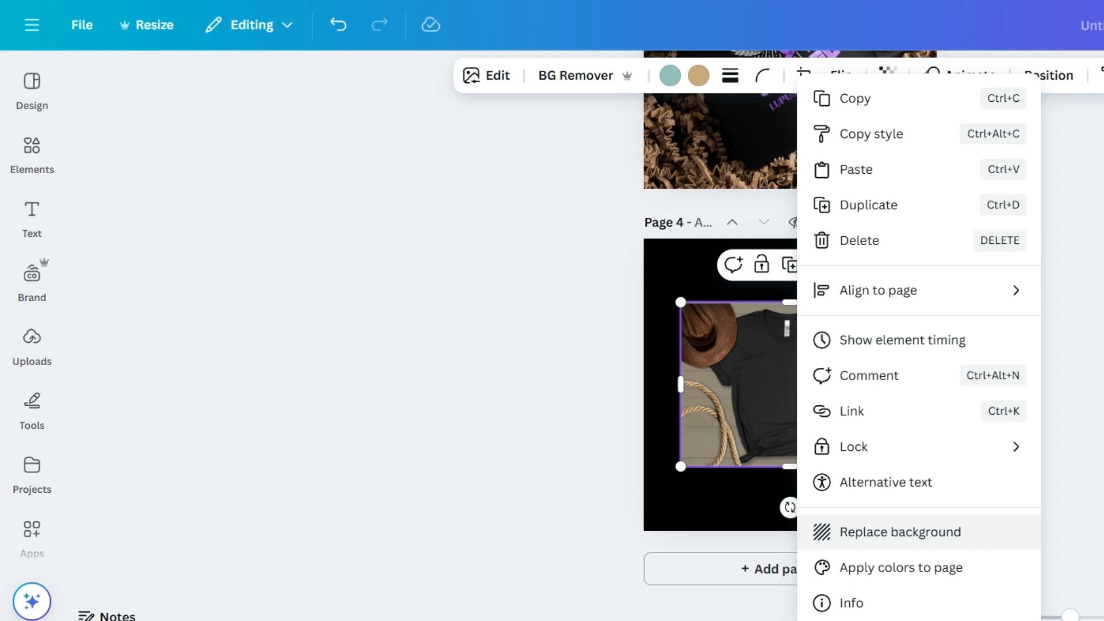
left_click(900, 532)
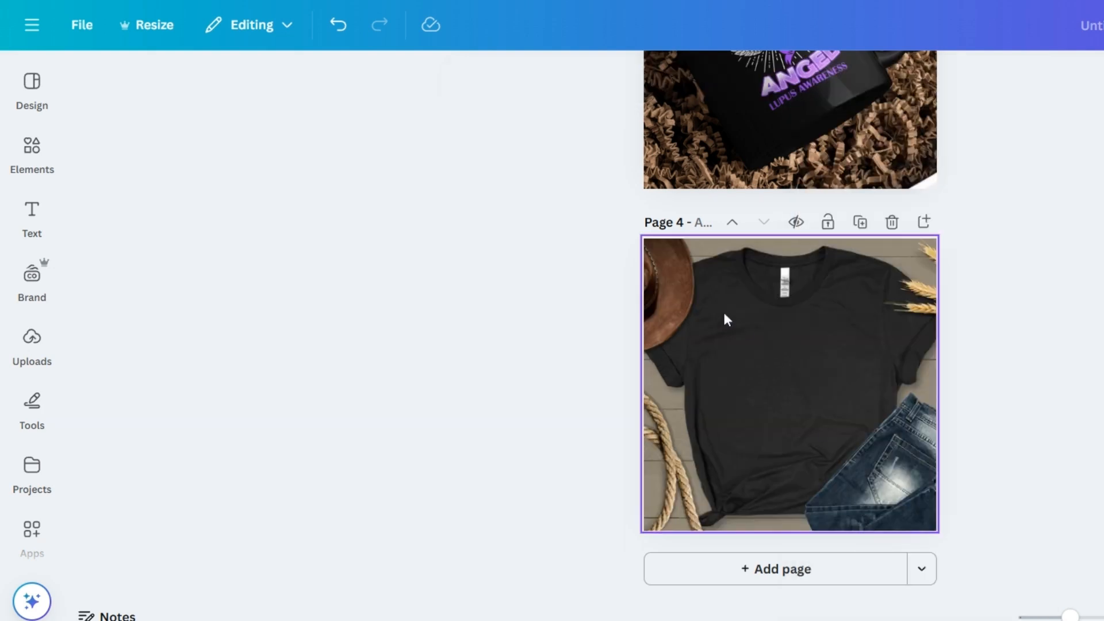
Add the uploaded "My Hero Is Now My Angel" graphic to page 4, shrink it and position it on the black T-shirt's chest
left_click(32, 275)
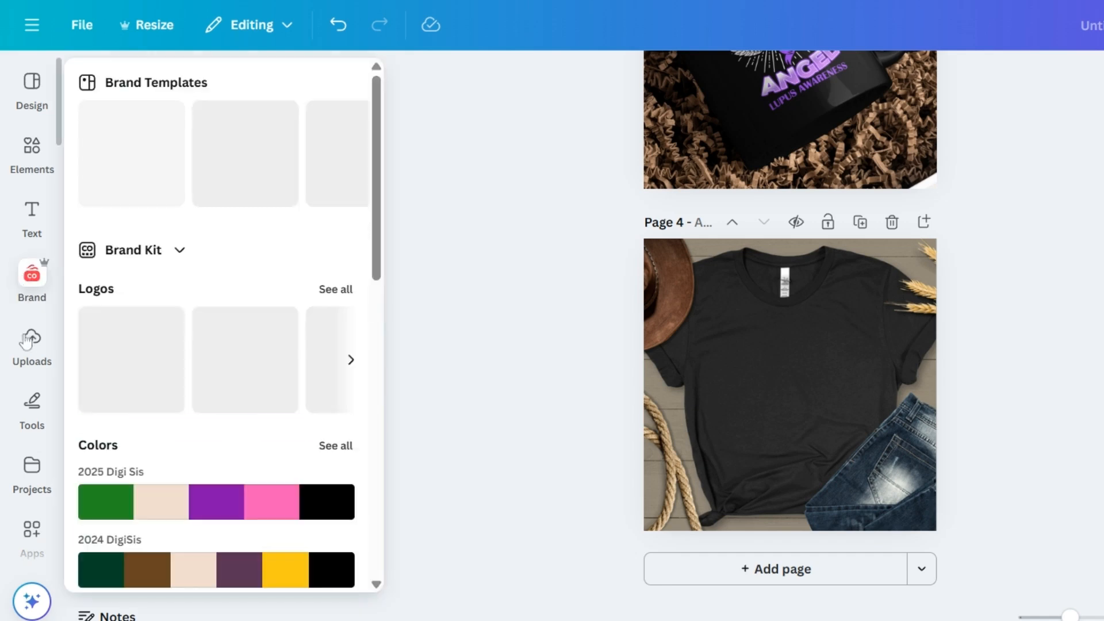
left_click(27, 341)
left_click(105, 283)
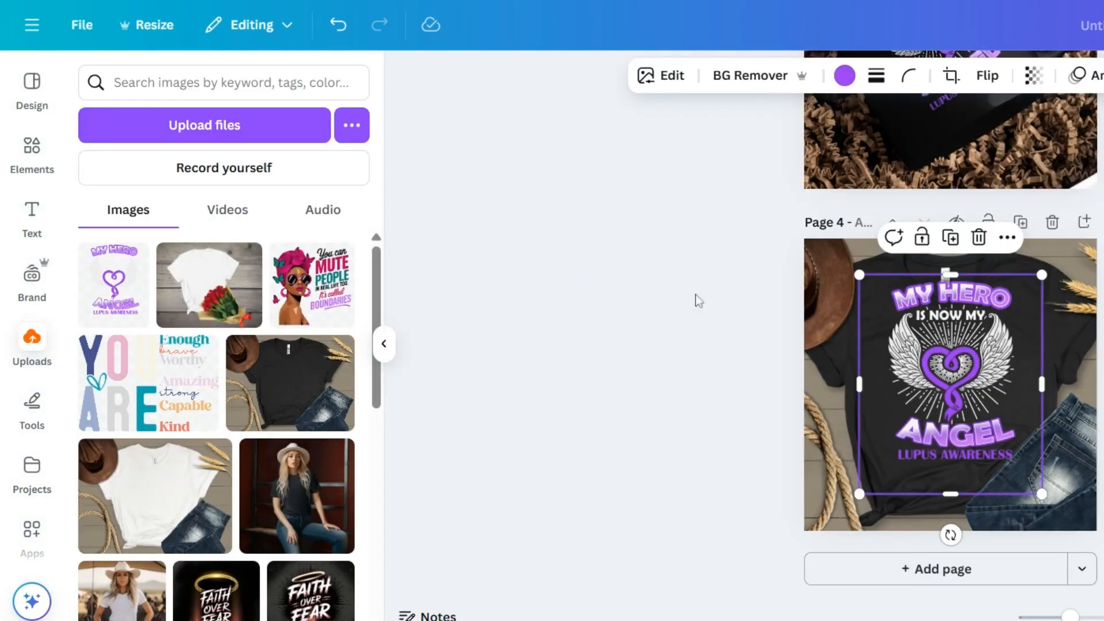
left_click_drag(1042, 276, 1013, 352)
left_click_drag(958, 382, 975, 368)
left_click(1080, 426)
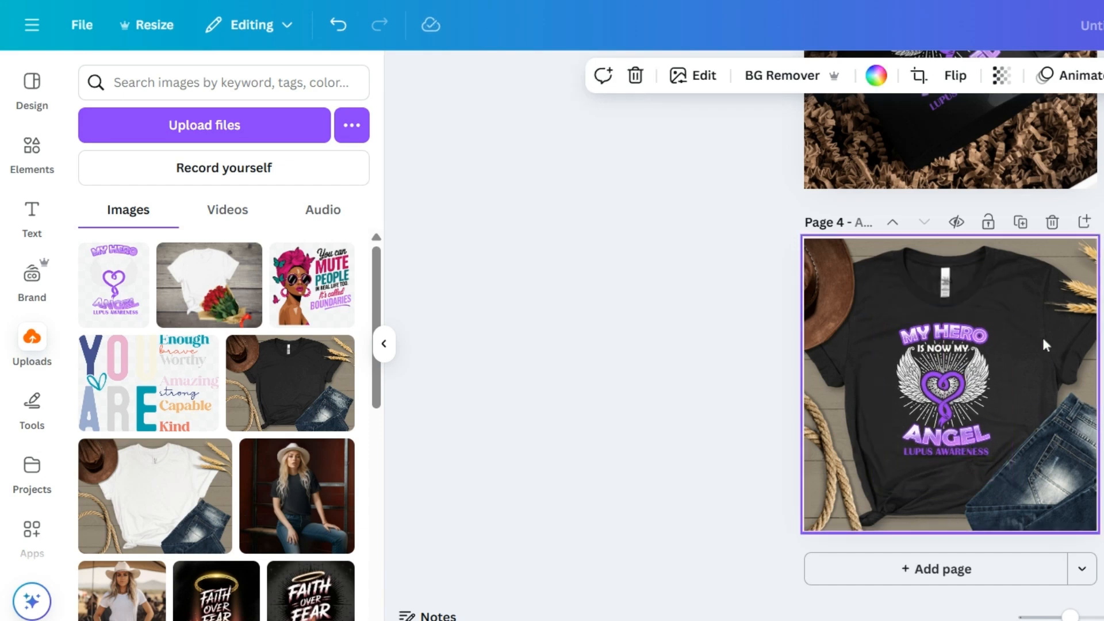
left_click_drag(1072, 619, 1085, 619)
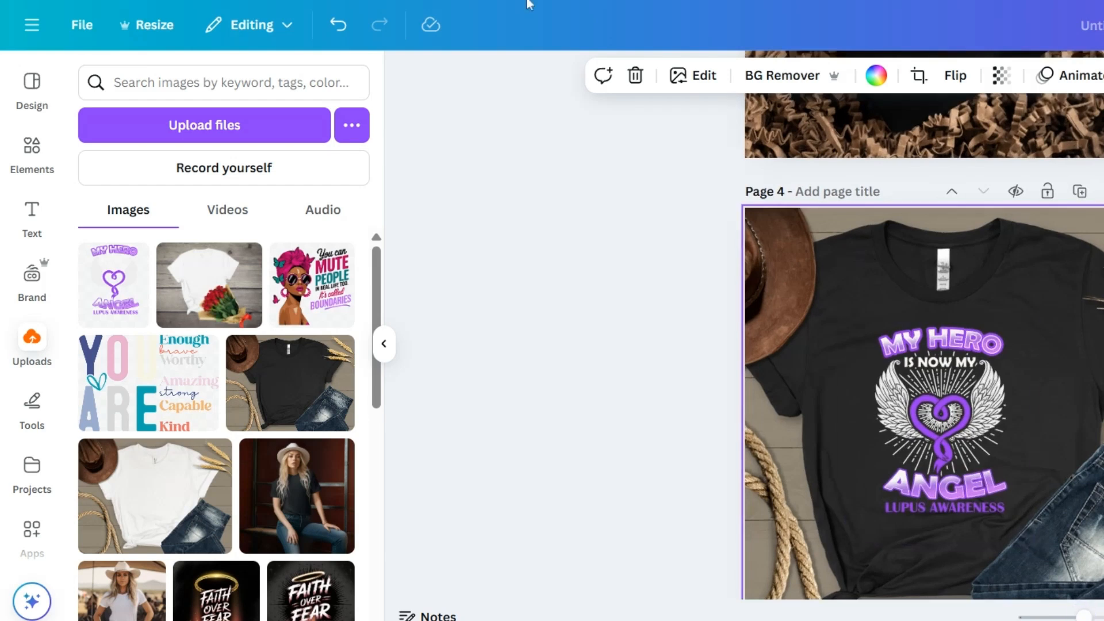